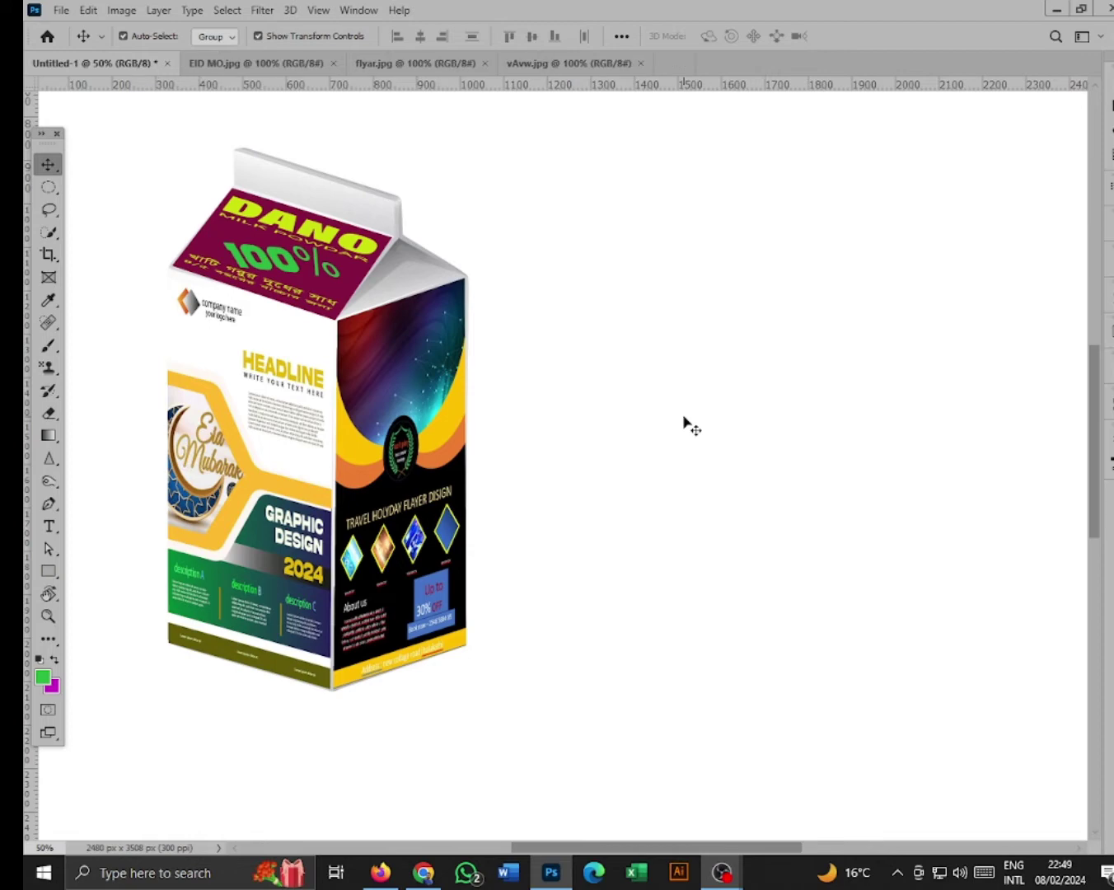
Paste the blank milk carton and place it to the right of the finished carton mockup.
key("ctrl+v")
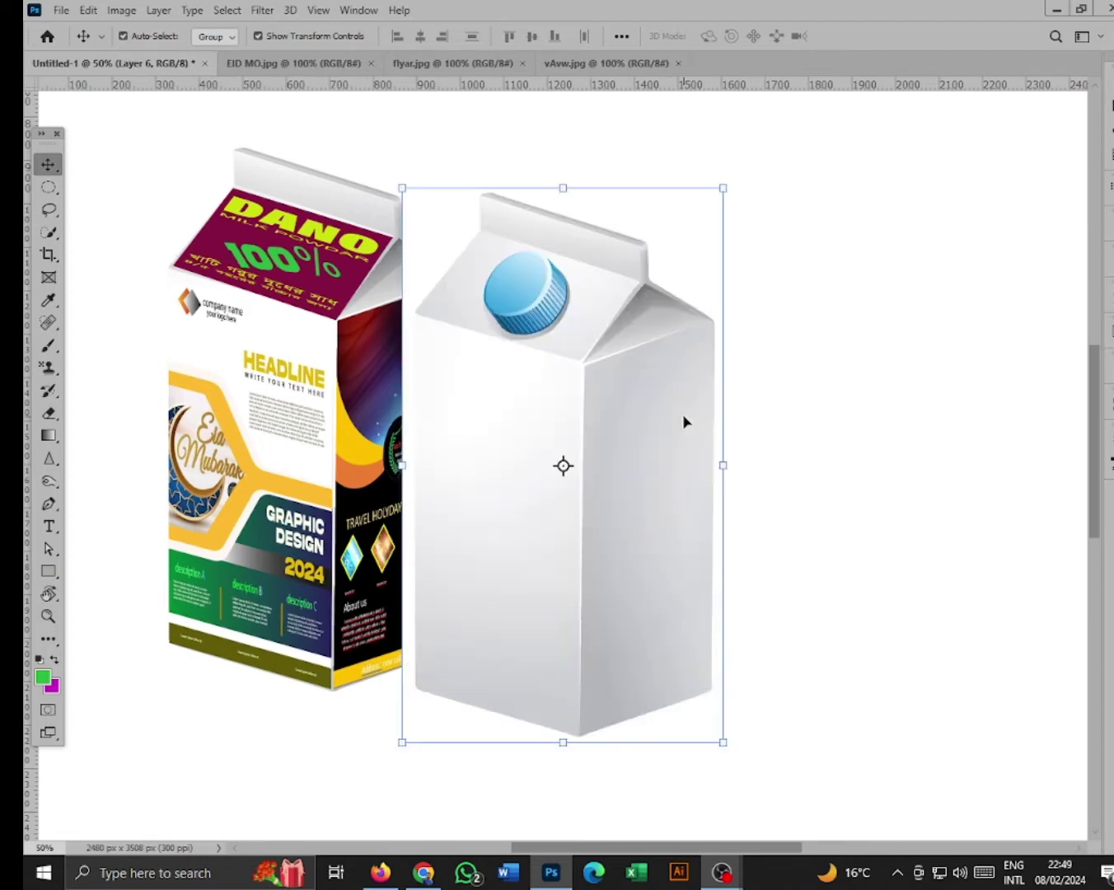
left_click_drag(689, 448, 847, 457)
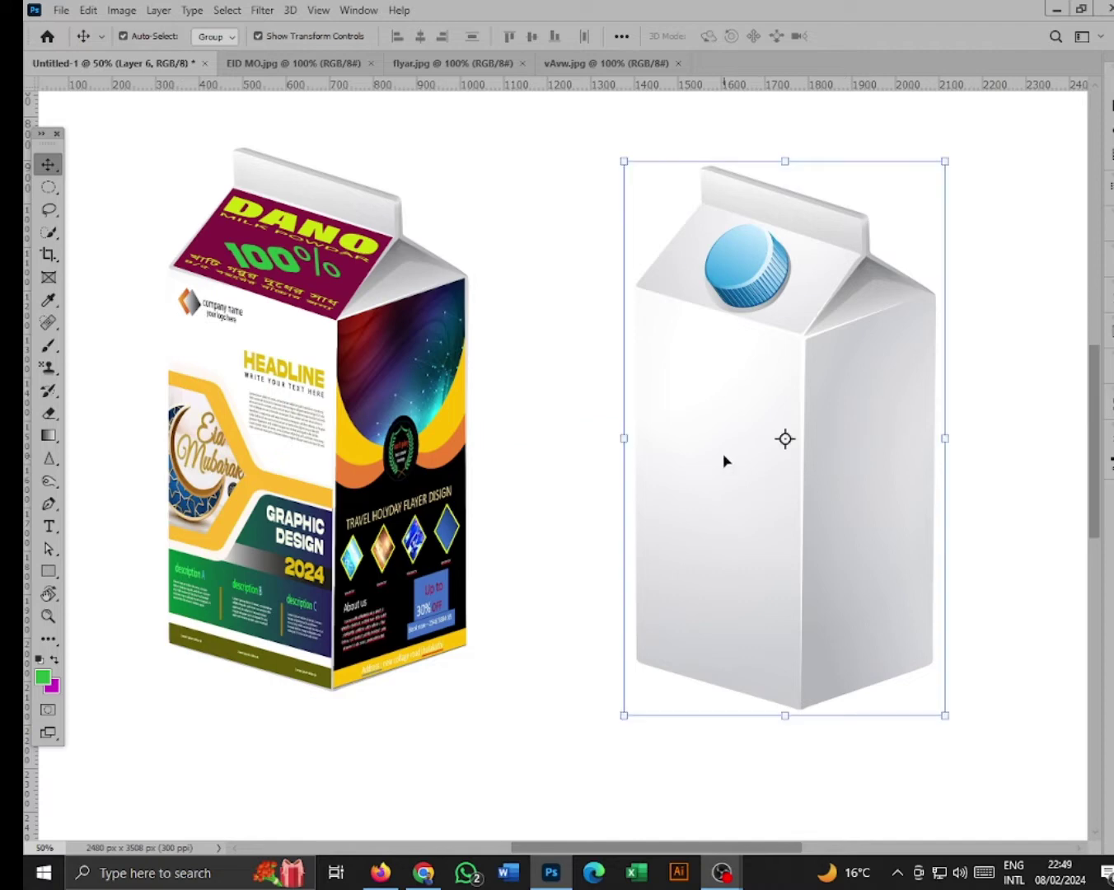
left_click(518, 278)
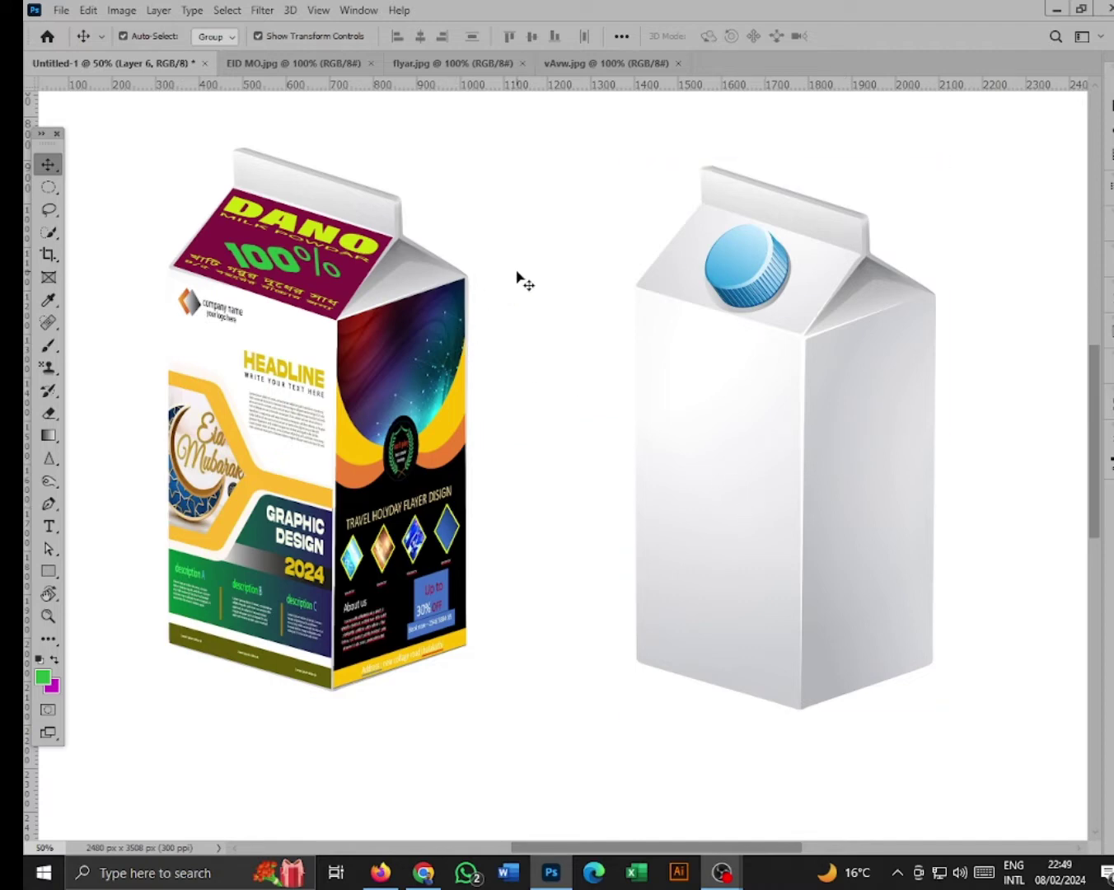
Check the three open artwork images and copy the EID MO.jpg flyer into the Untitled-1 document.
left_click(338, 67)
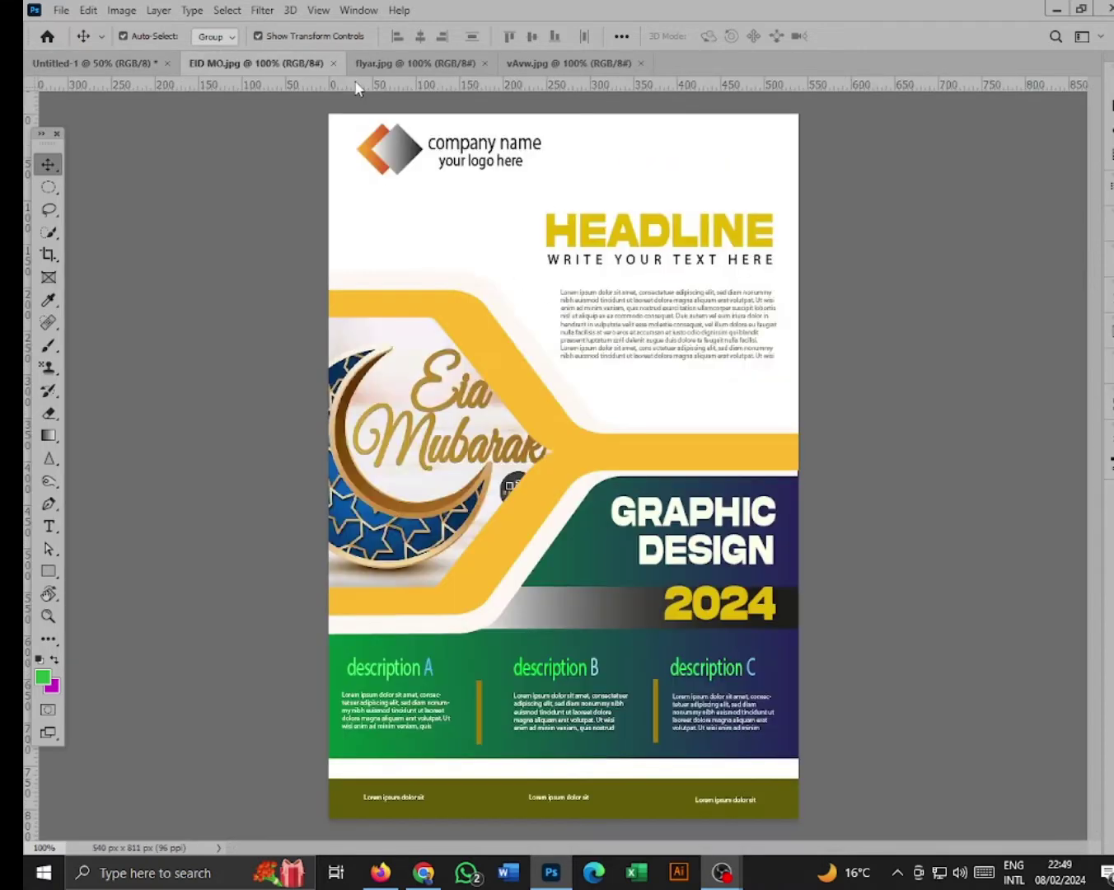
left_click(405, 64)
left_click(553, 64)
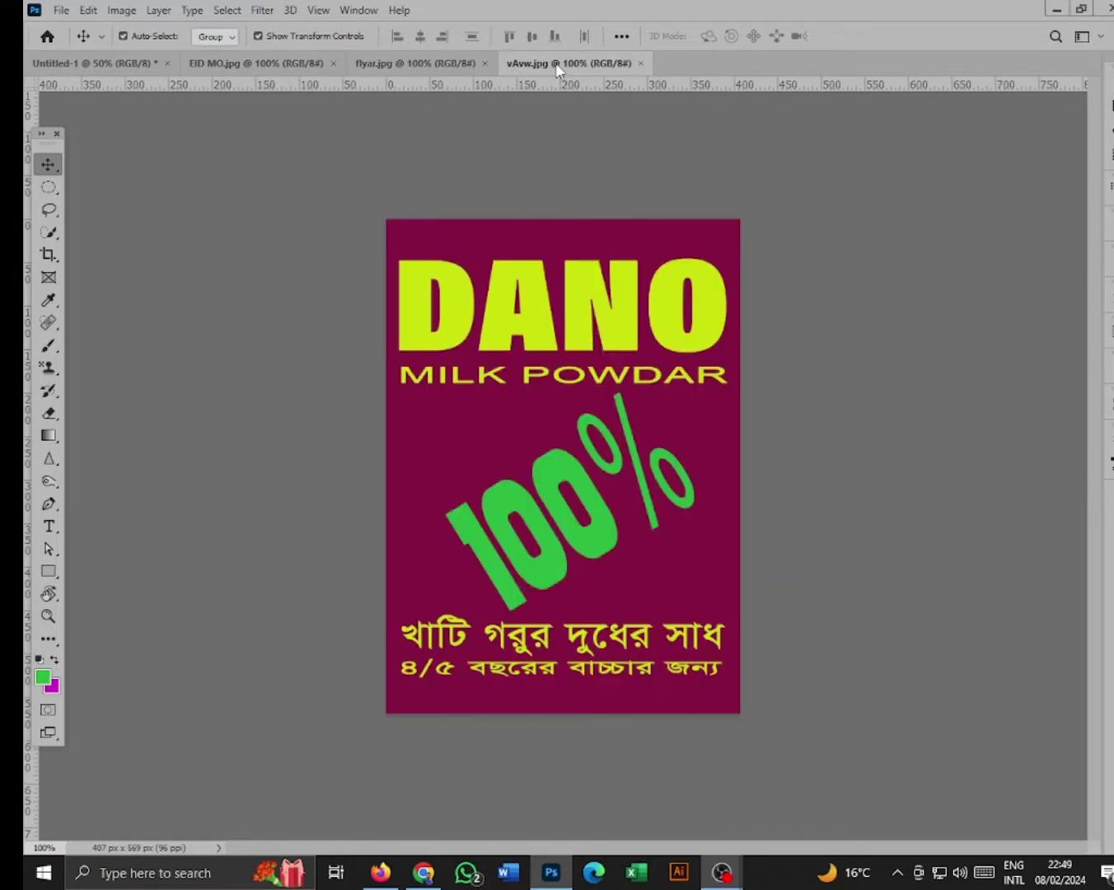
left_click(282, 64)
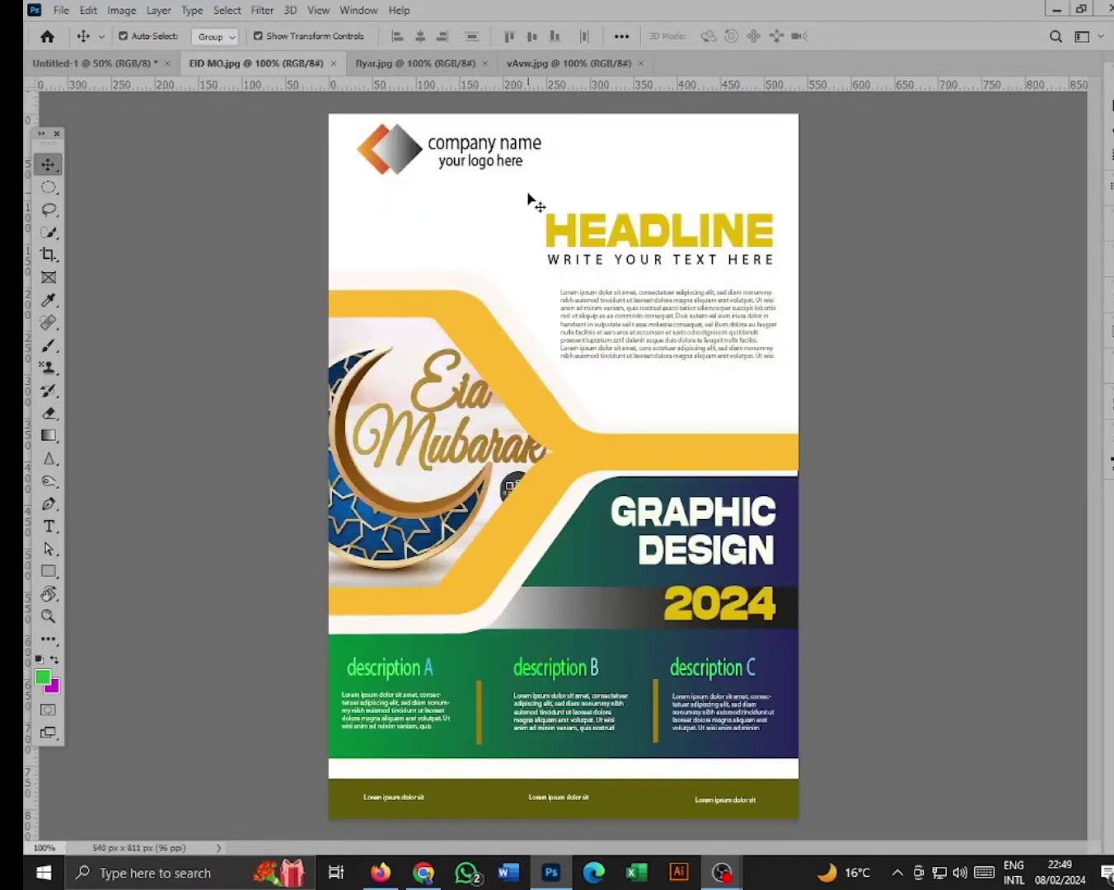
left_click_drag(523, 254, 666, 393)
Copy the flyar.jpg travel flyer and the vAvw.jpg DANO label into the Untitled-1 document.
left_click(452, 63)
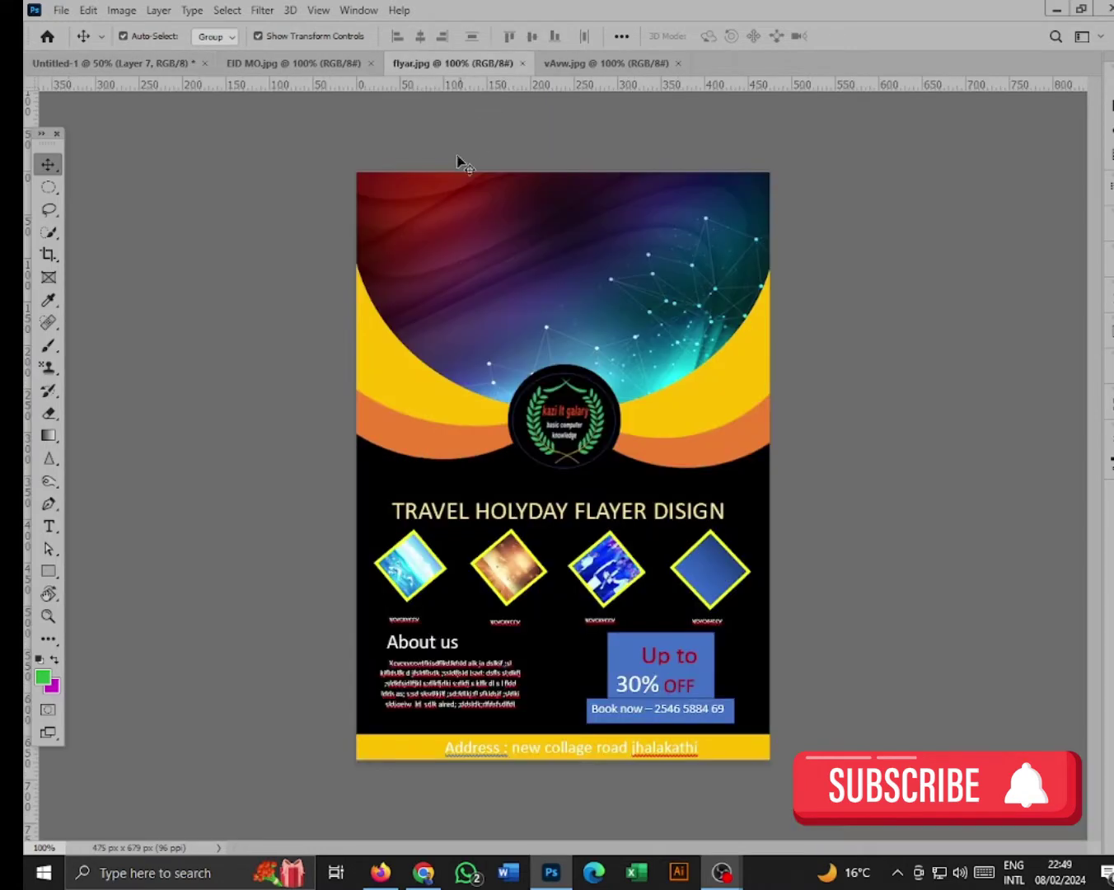
left_click_drag(457, 163, 575, 384)
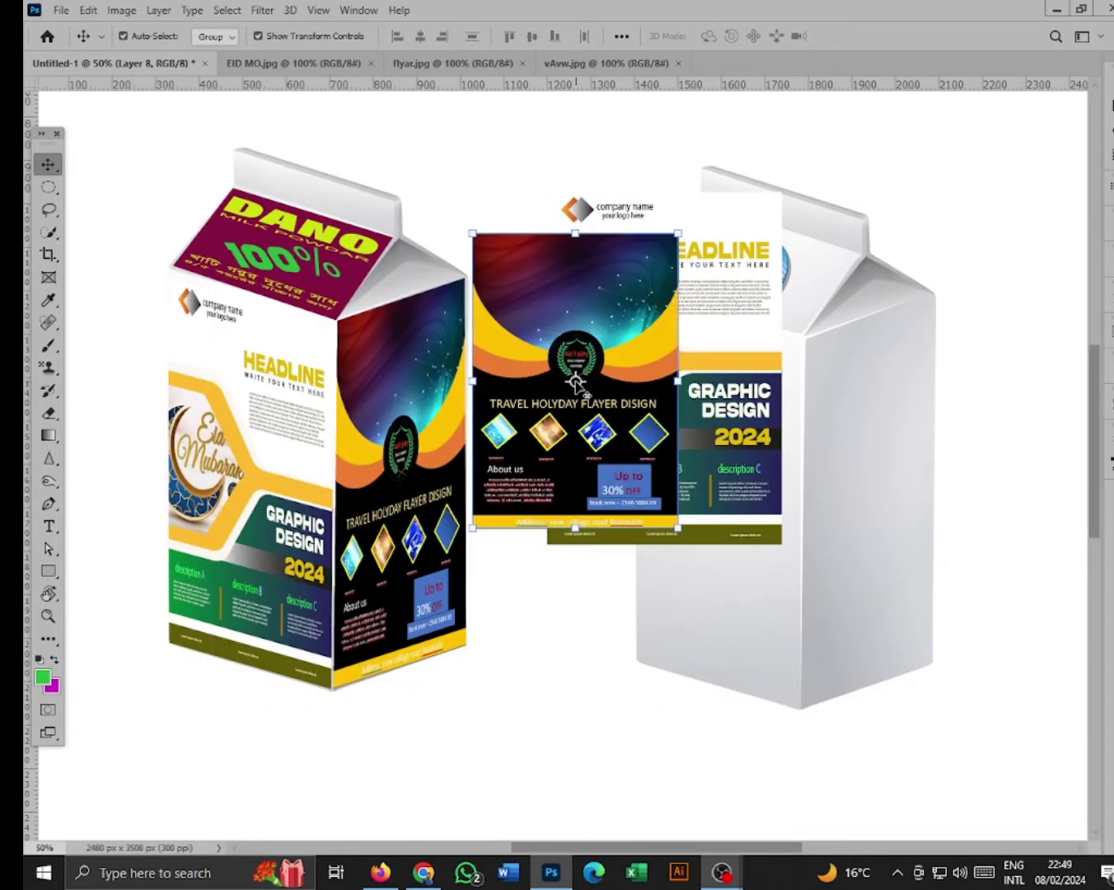
left_click(579, 65)
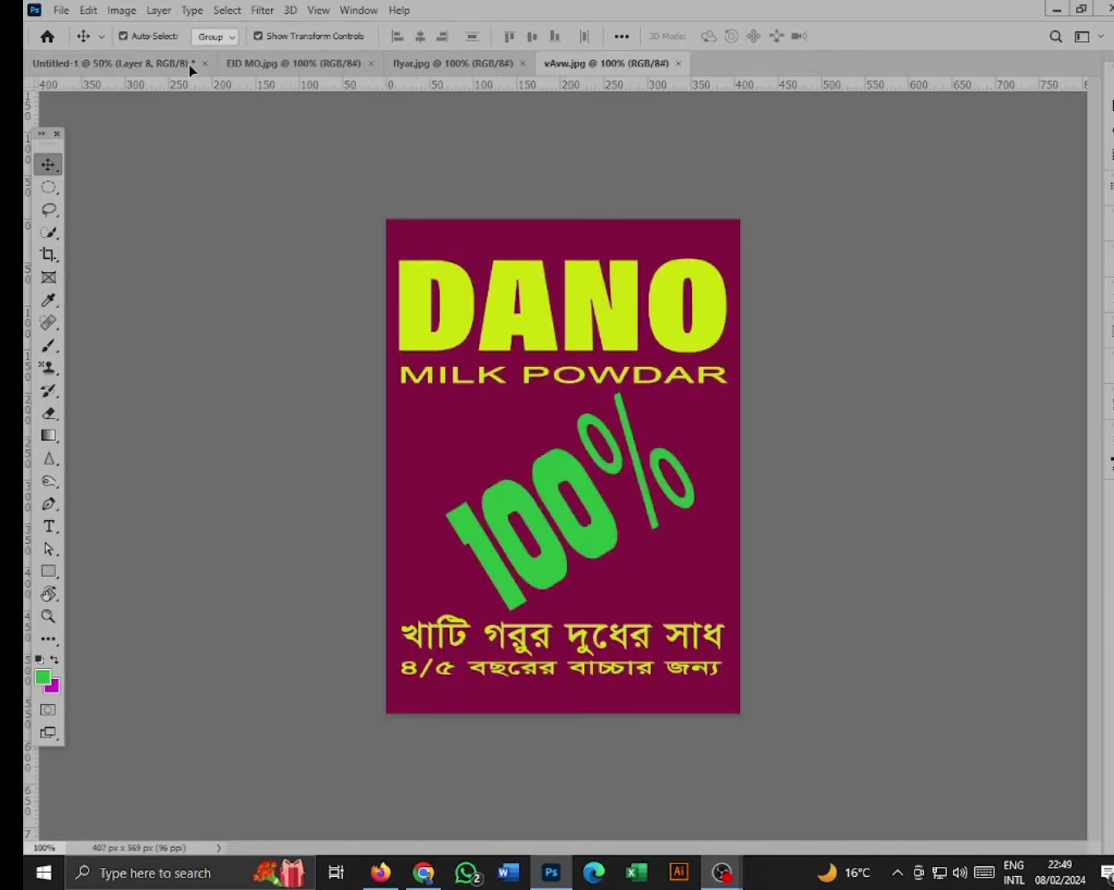
left_click_drag(189, 70, 886, 267)
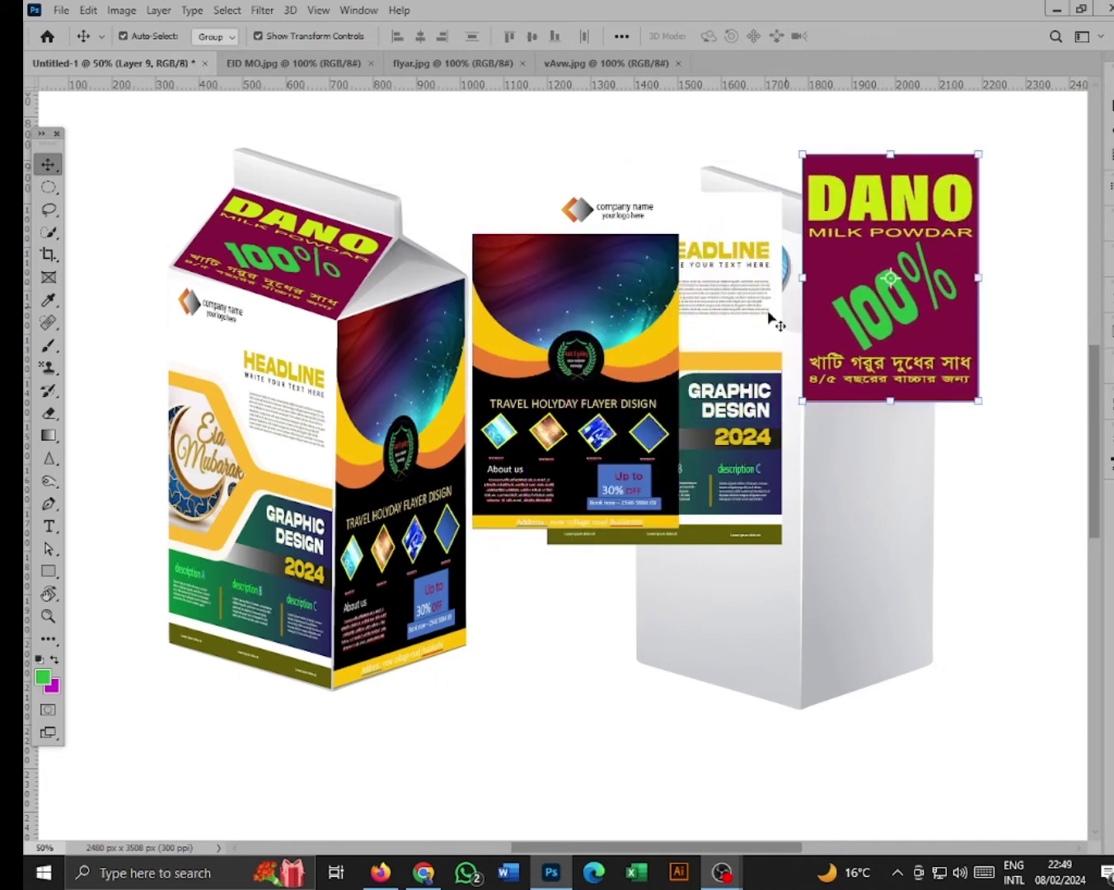
Spread the three artworks over the blank carton: Eid flyer on the left face, travel flyer on the right face, DANO label on the roof.
left_click_drag(620, 372, 966, 645)
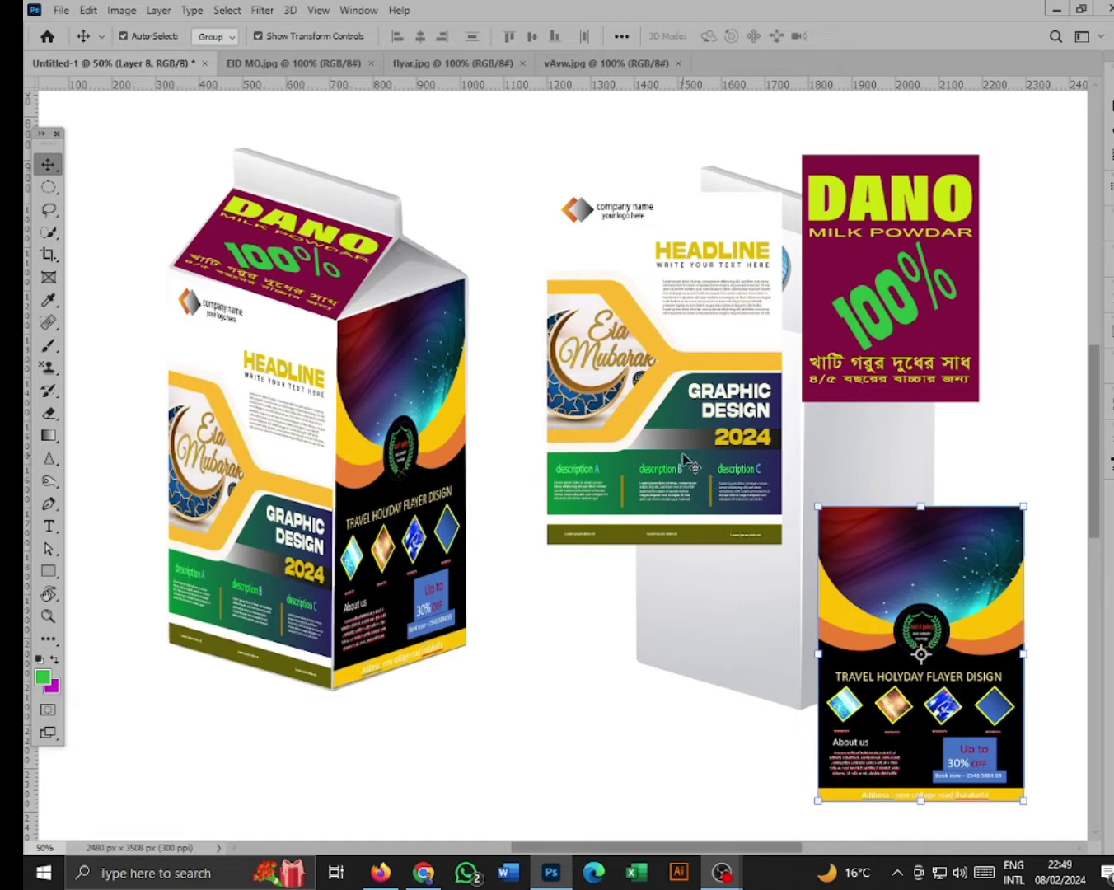
left_click_drag(664, 416, 648, 588)
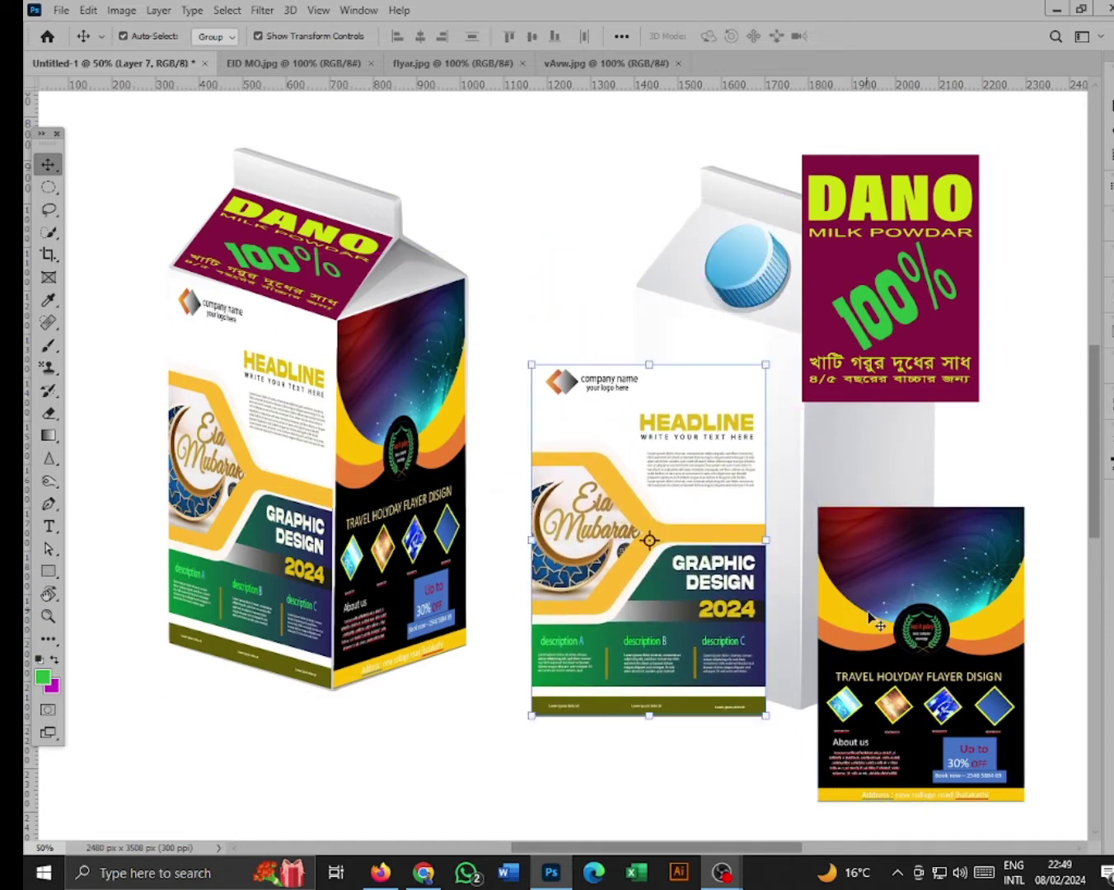
left_click_drag(876, 624, 862, 523)
left_click_drag(890, 311, 766, 257)
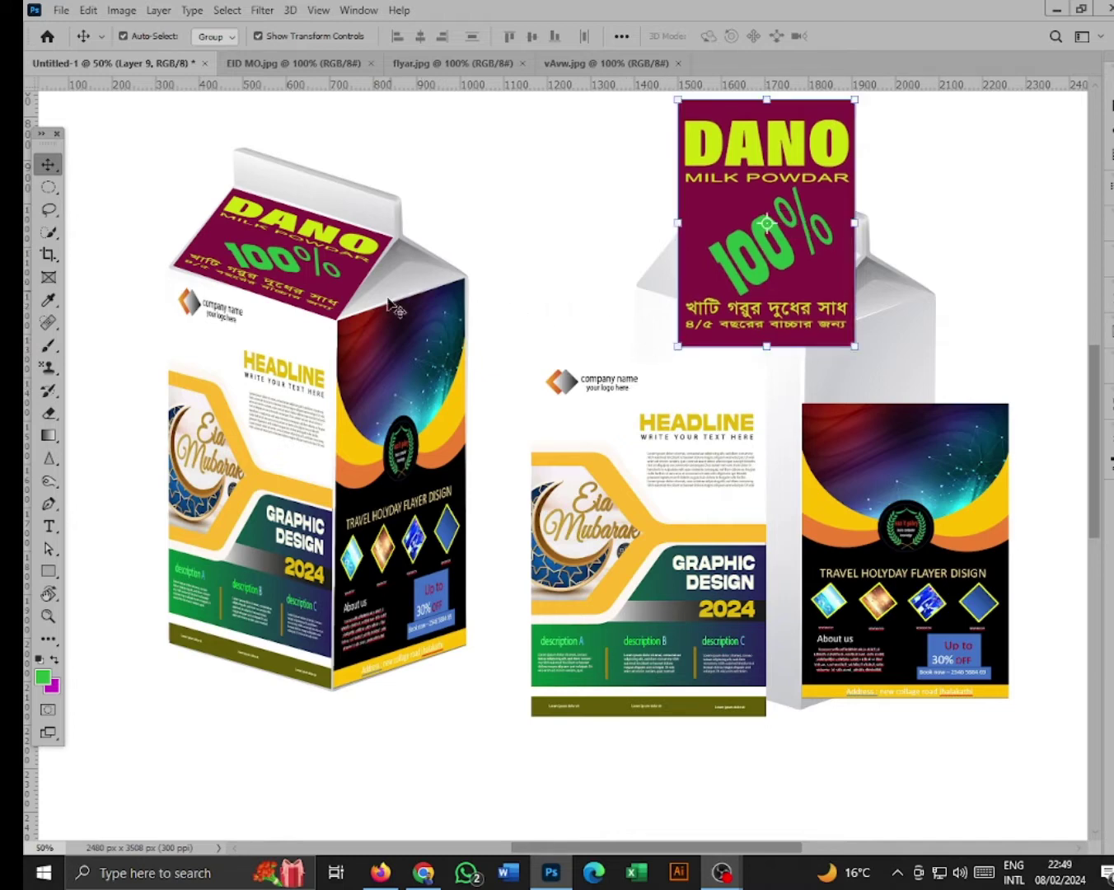
Scale the finished carton group to about 63% width and 61% height and move it to the upper-left area of the canvas.
left_click_drag(372, 442, 314, 443)
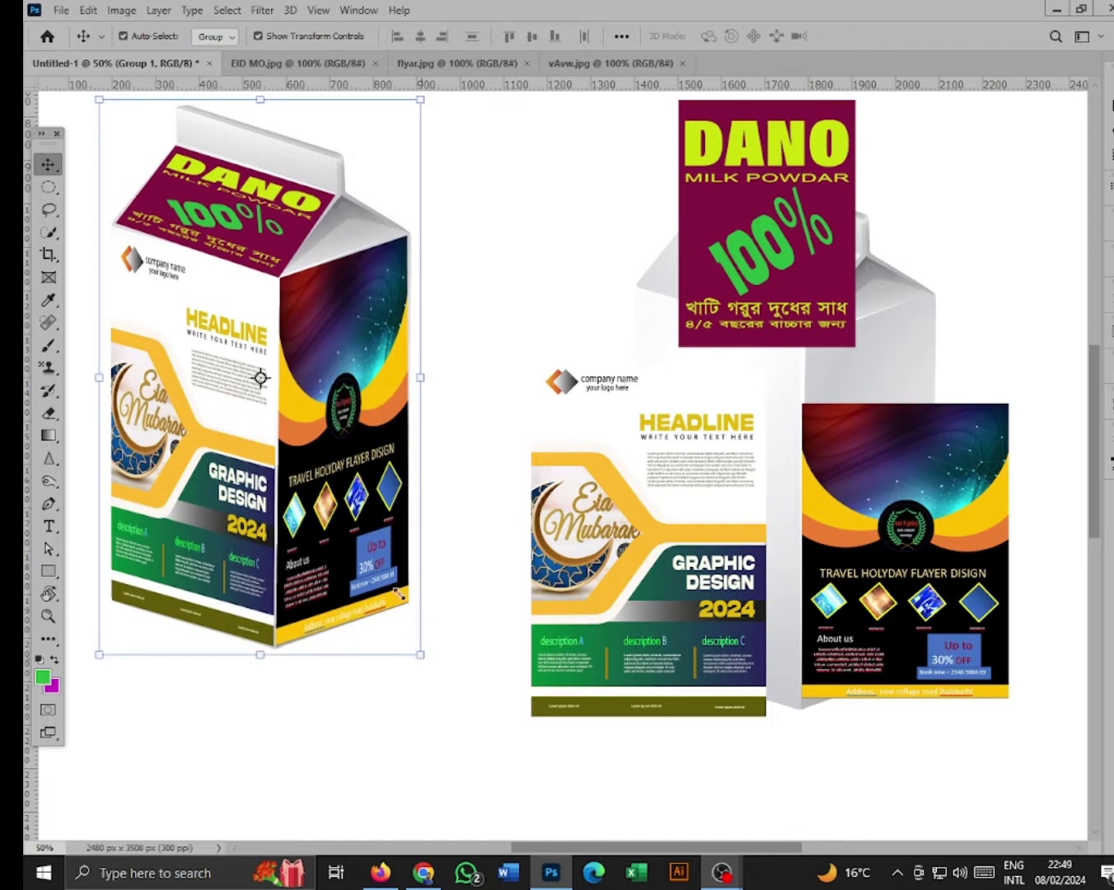
left_click_drag(419, 654, 302, 429)
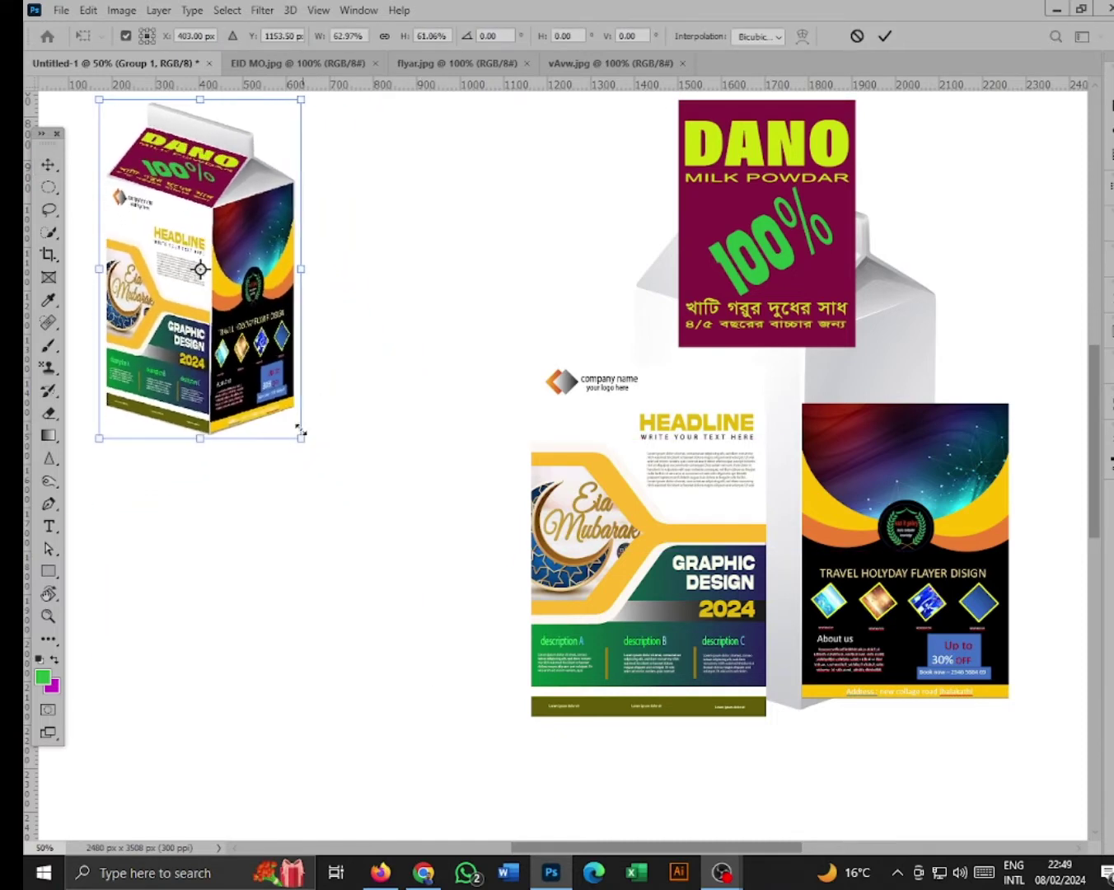
left_click_drag(274, 375, 287, 413)
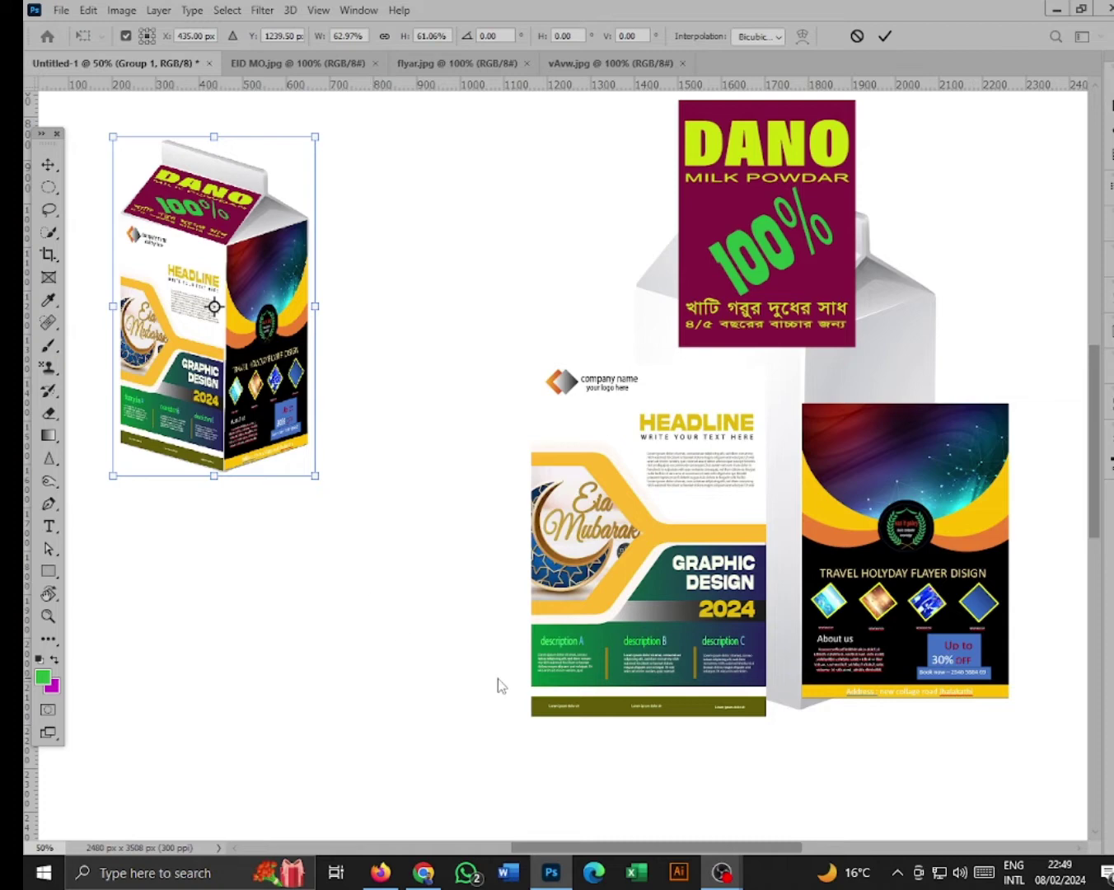
key("Return")
left_click(376, 602)
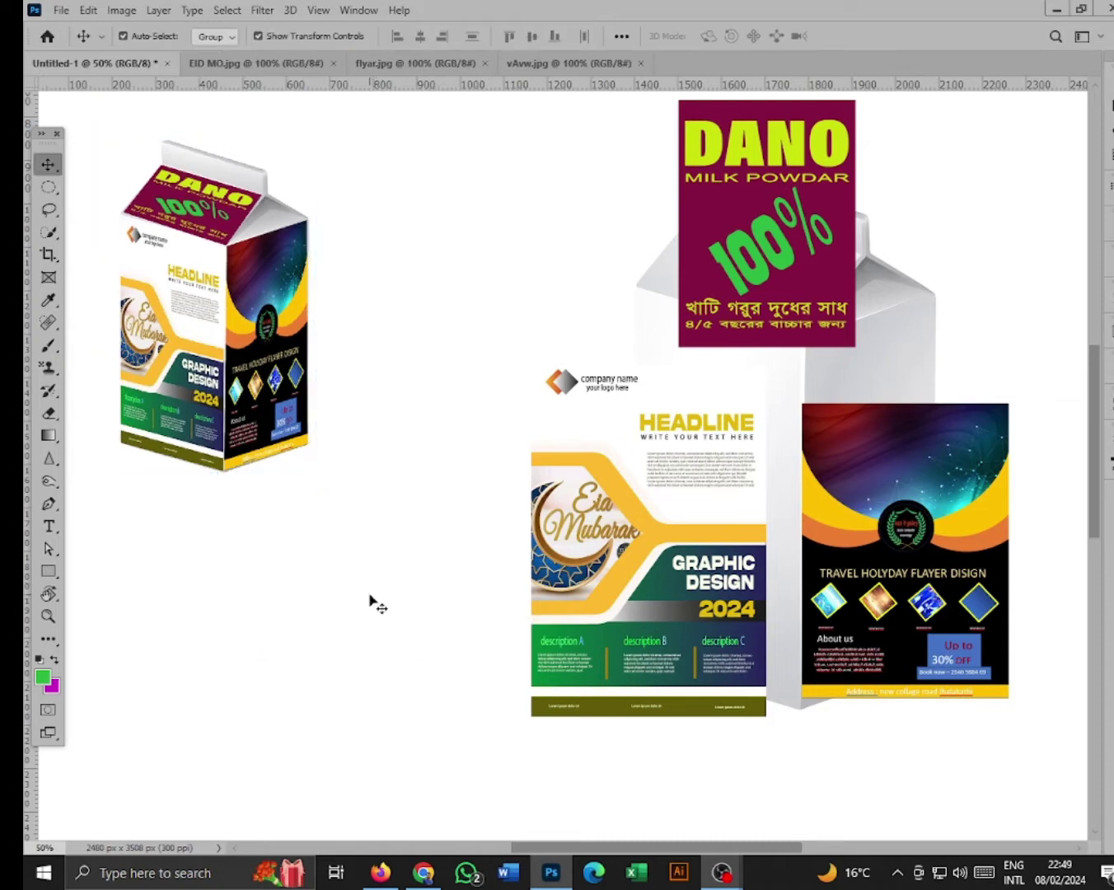
Reposition the artworks so the two flyers meet at the blank carton's front edge and the DANO label sits above them.
left_click_drag(681, 499, 603, 533)
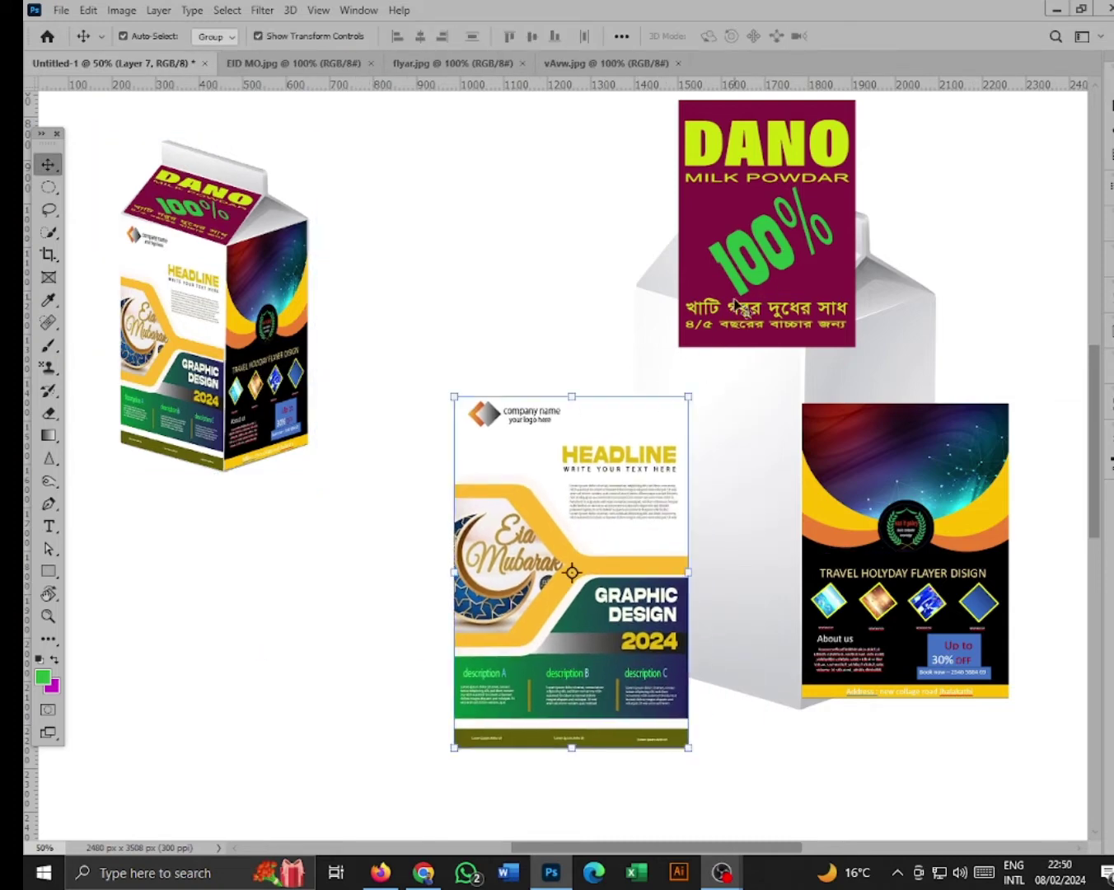
left_click_drag(742, 289, 881, 238)
left_click_drag(858, 535, 874, 498)
left_click_drag(587, 516, 702, 457)
mouse_move(905, 516)
left_mouse_down()
mouse_move(888, 494)
mouse_move(903, 478)
mouse_move(891, 495)
left_mouse_up()
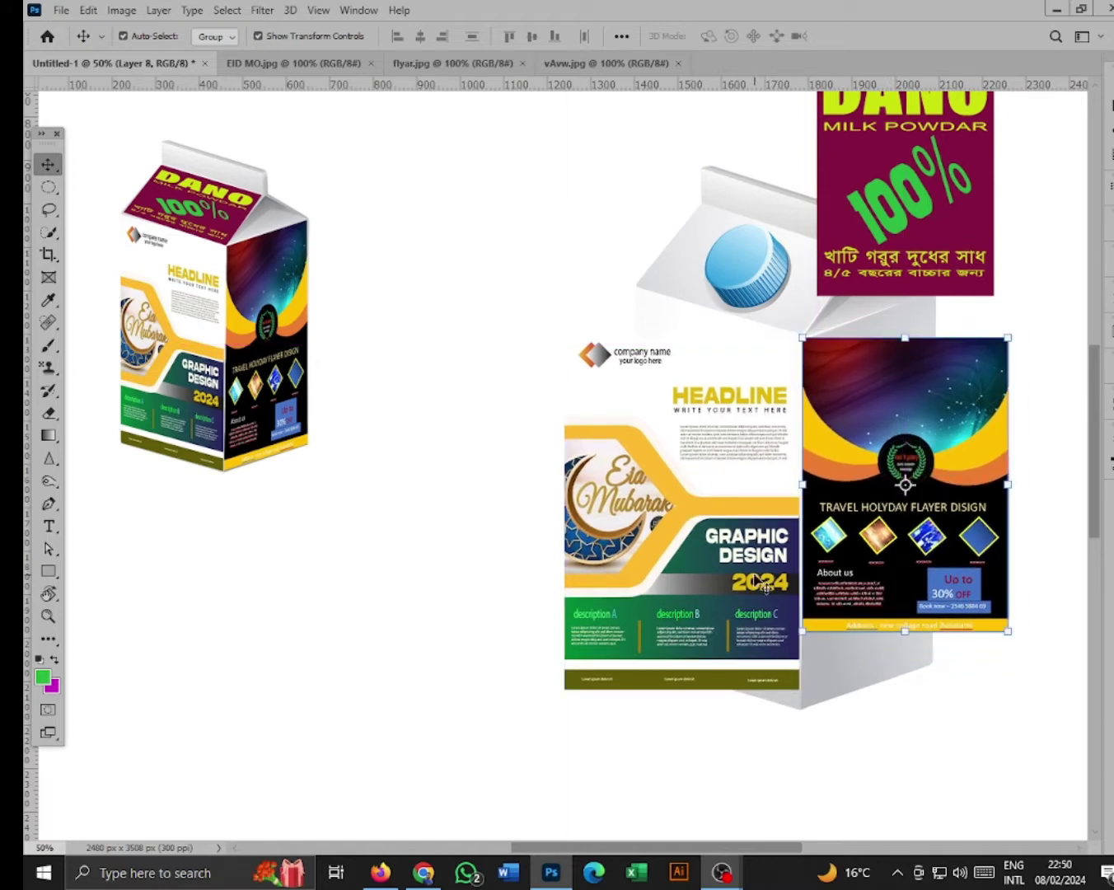
left_click_drag(907, 244, 770, 239)
Start Perspective Warp on the Eid flyer, lay a single quad over the whole flyer and switch to Warp mode.
scroll(792, 330, "up", 2)
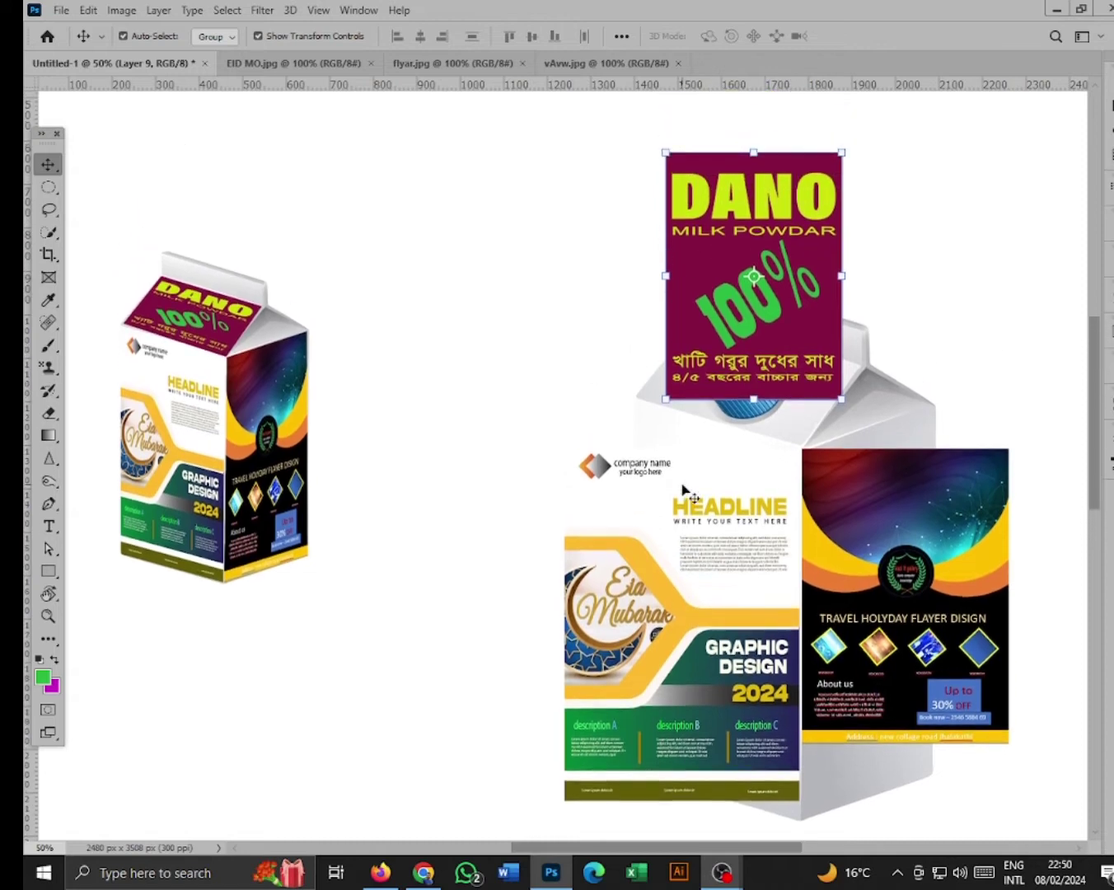
scroll(684, 492, "down", 1)
left_click(699, 566)
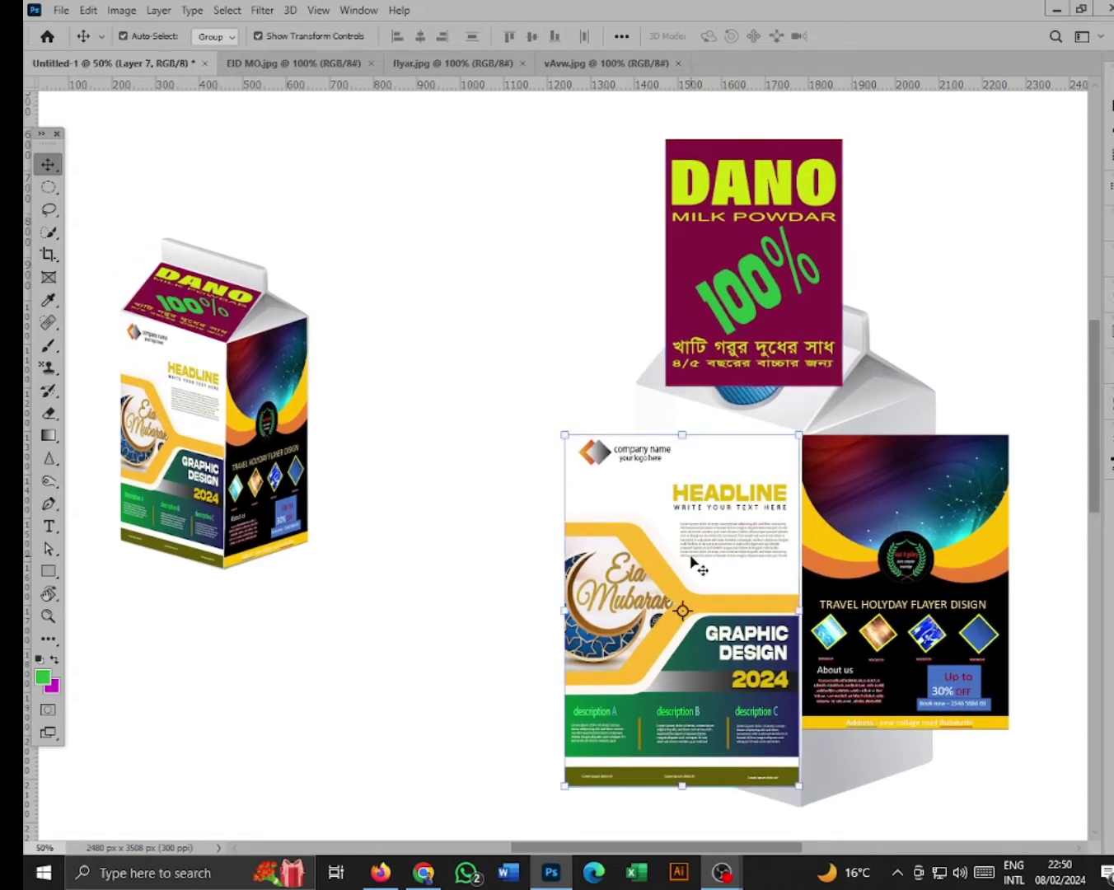
left_click(88, 10)
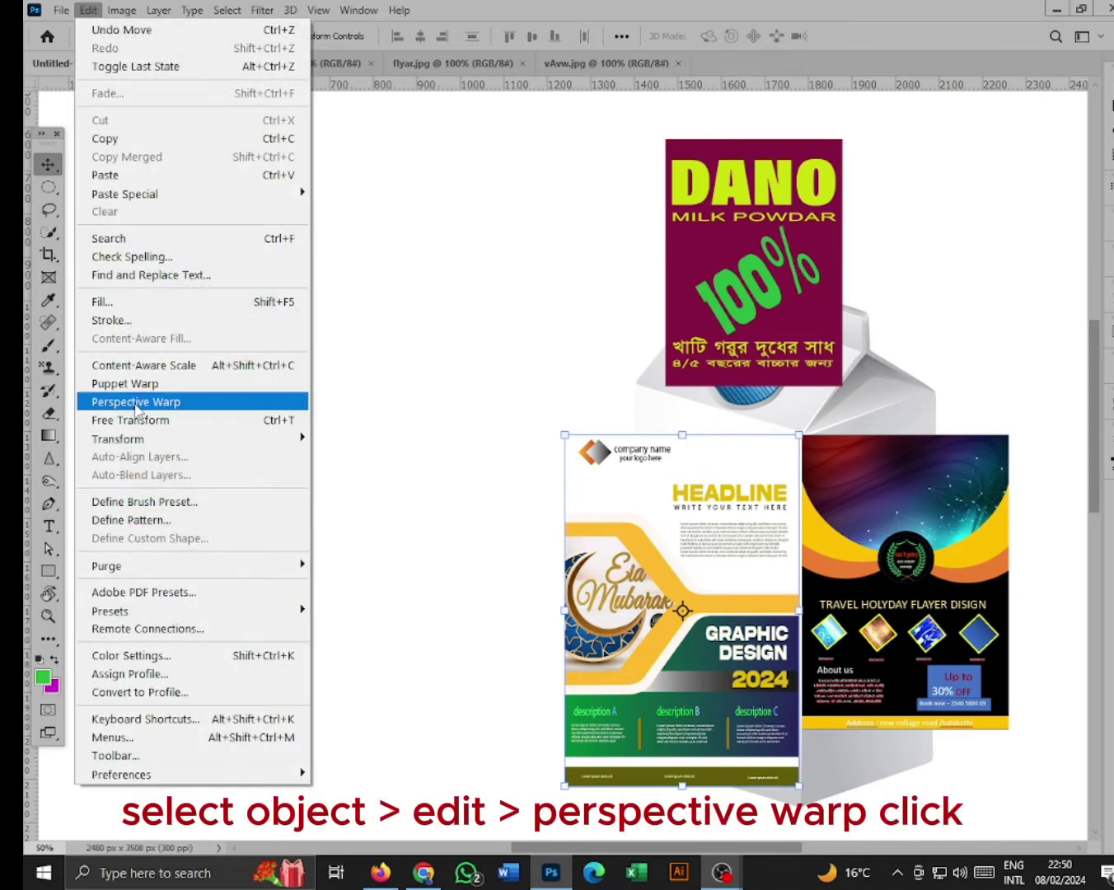
left_click(136, 400)
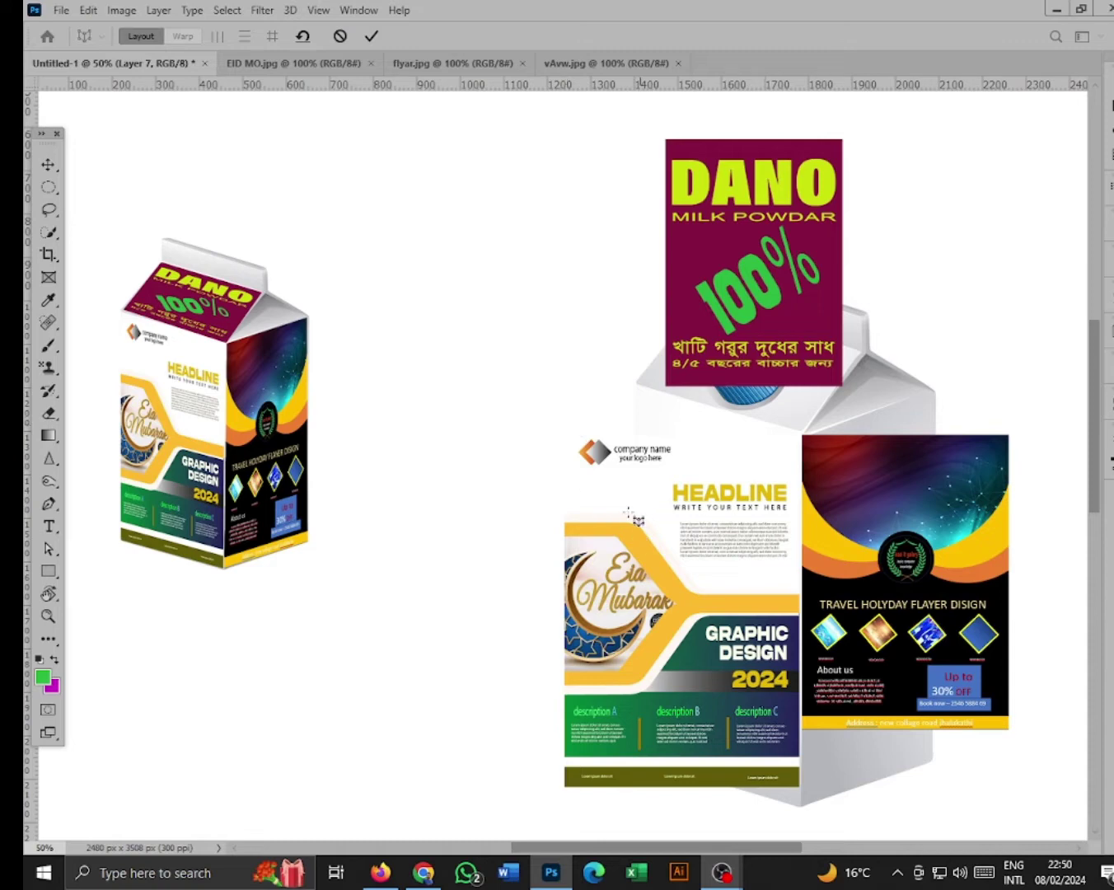
left_click_drag(563, 425, 799, 787)
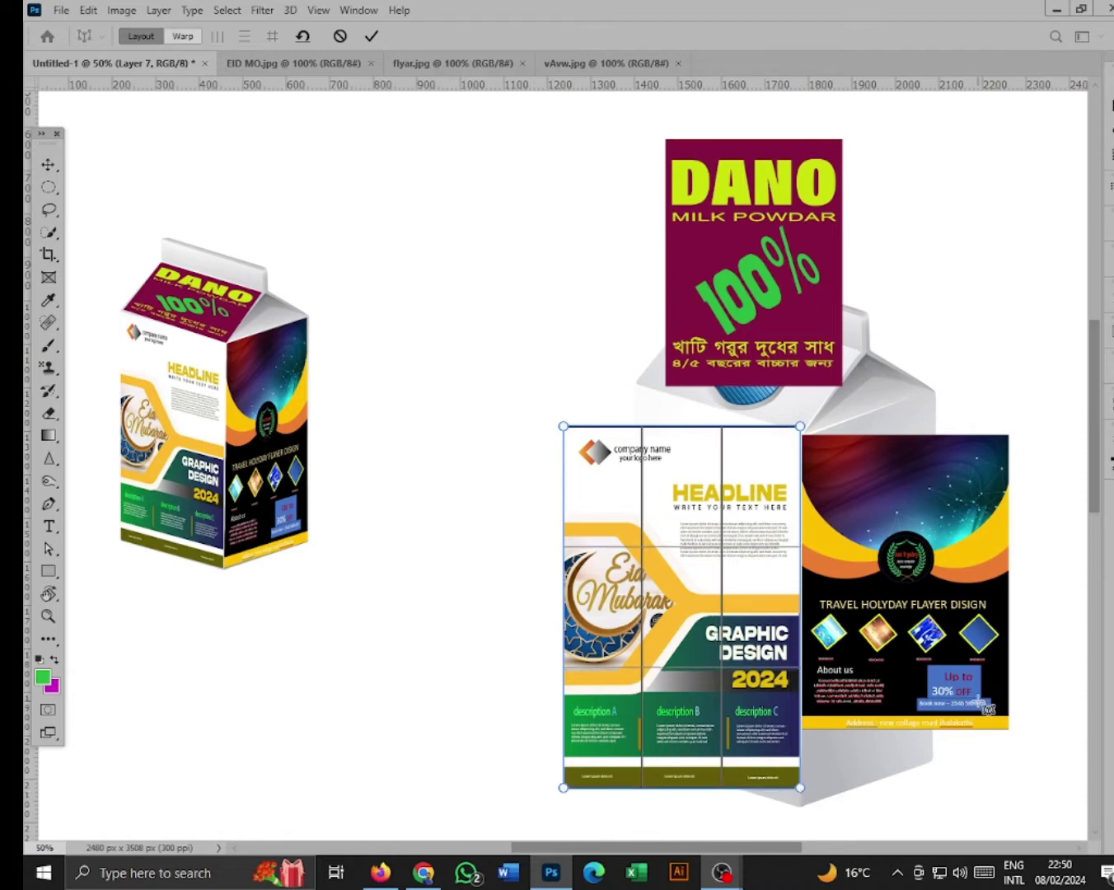
key("w")
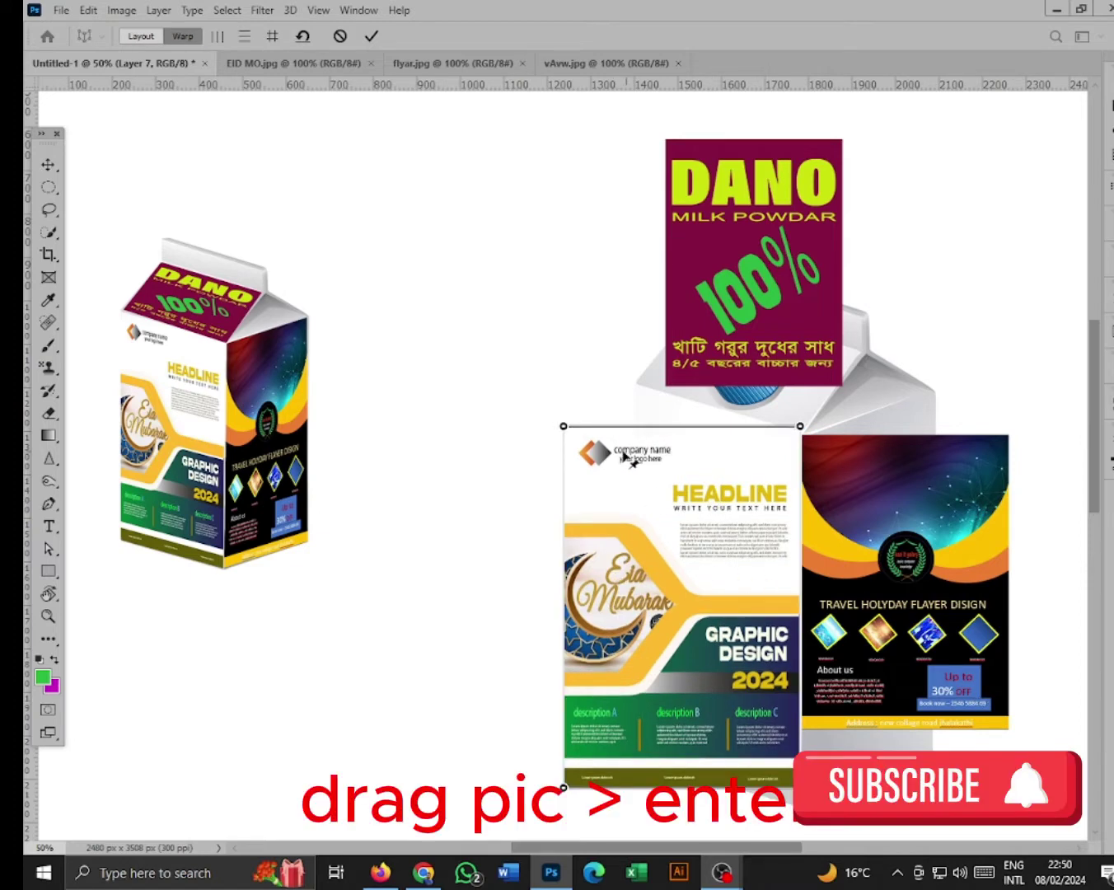
Fit the Eid flyer's four warp corners to the corners of the blank carton's left face and apply the warp.
left_click_drag(564, 427, 650, 389)
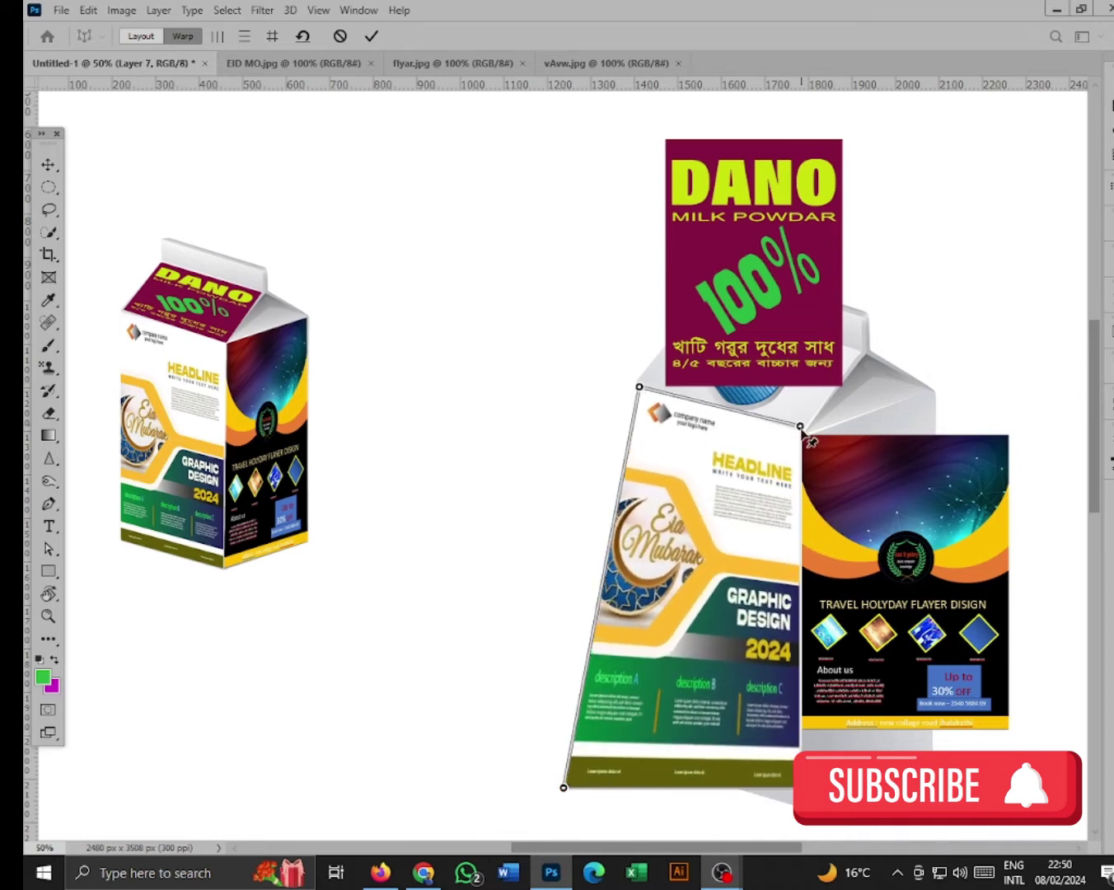
mouse_move(803, 433)
left_mouse_down()
mouse_move(793, 501)
mouse_move(807, 444)
left_mouse_up()
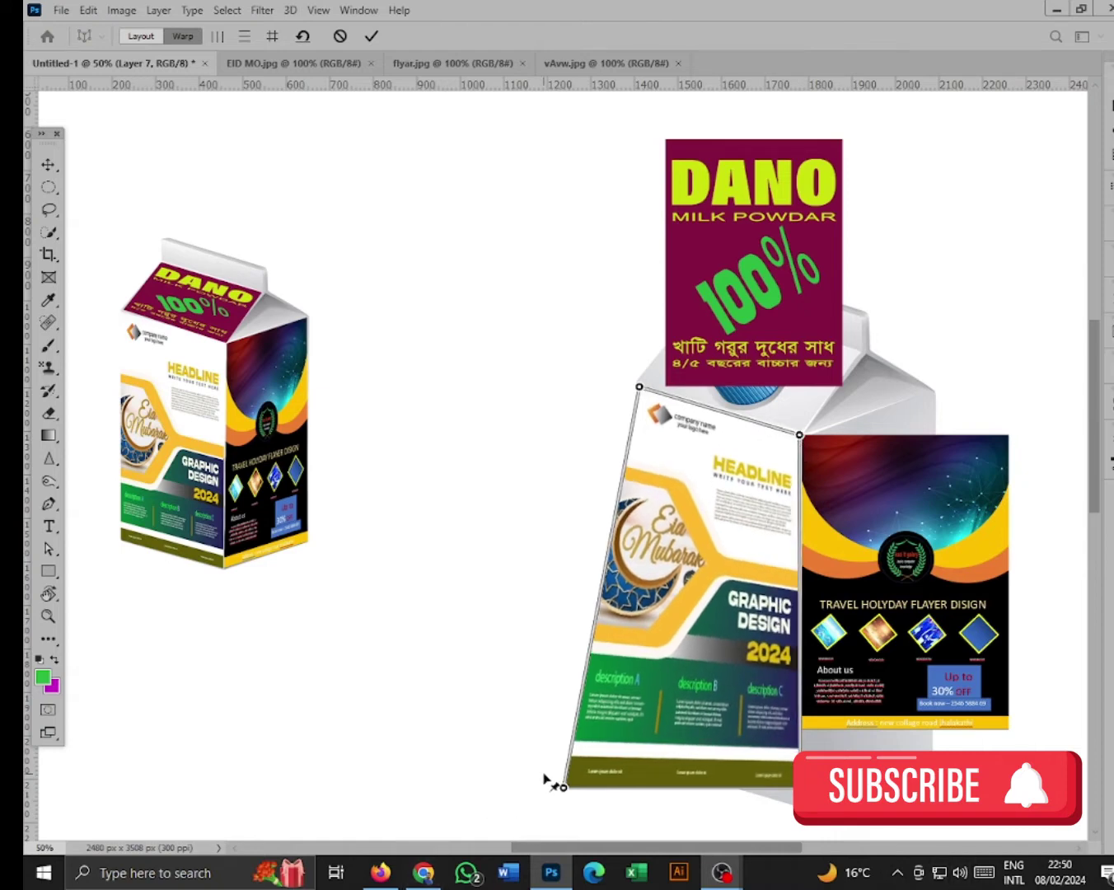
left_click_drag(564, 789, 644, 757)
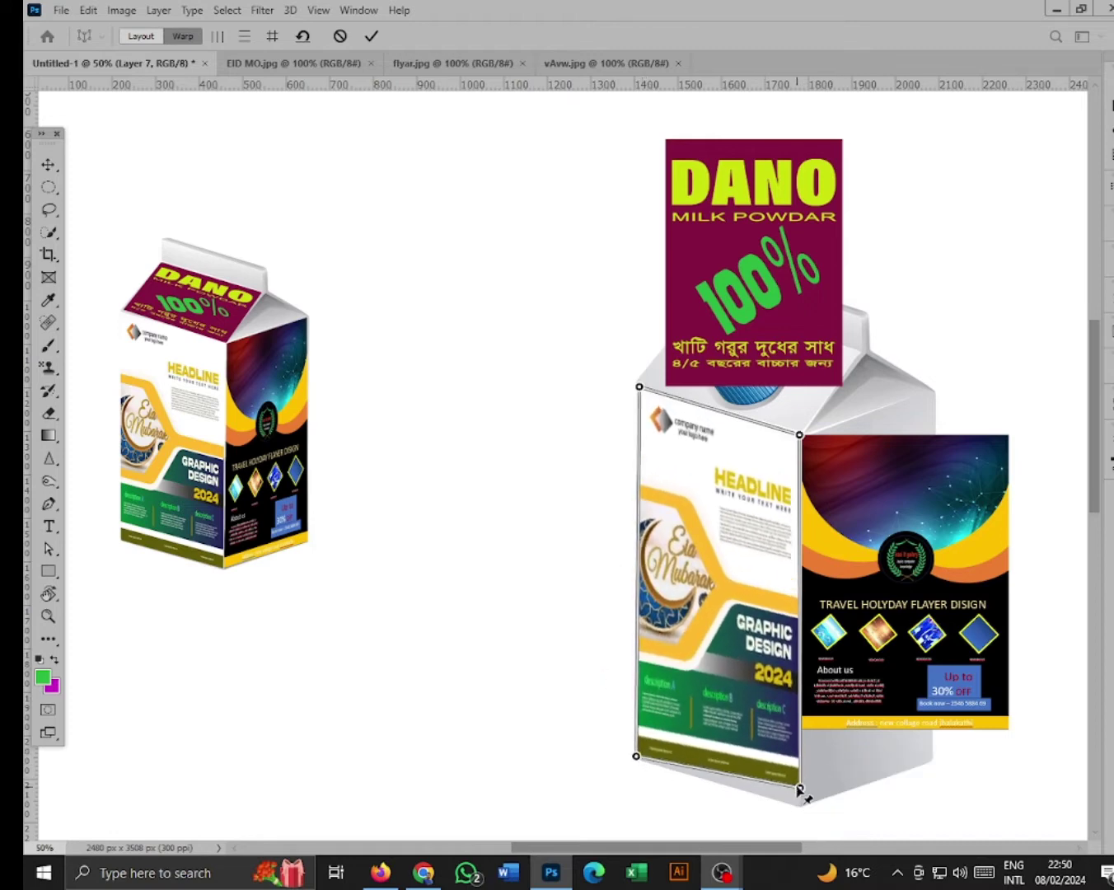
left_click_drag(802, 788, 803, 805)
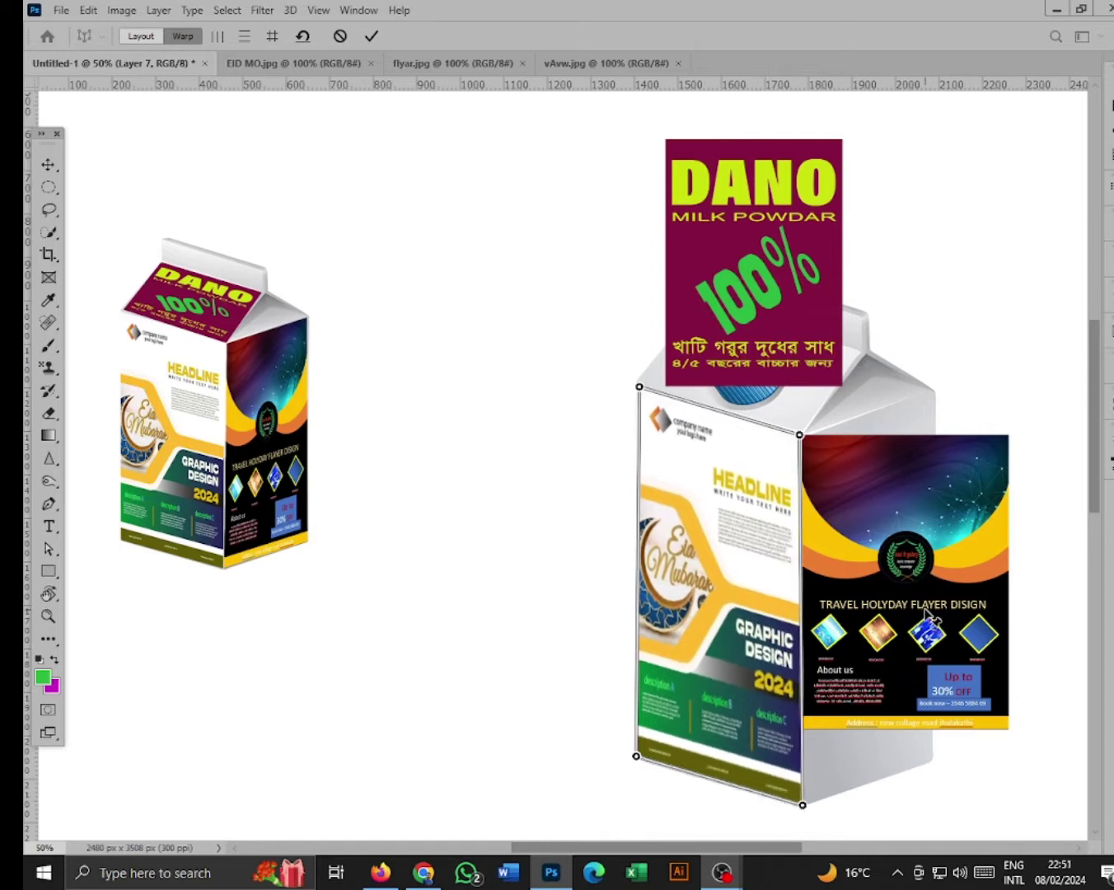
key("Return")
left_click(492, 607)
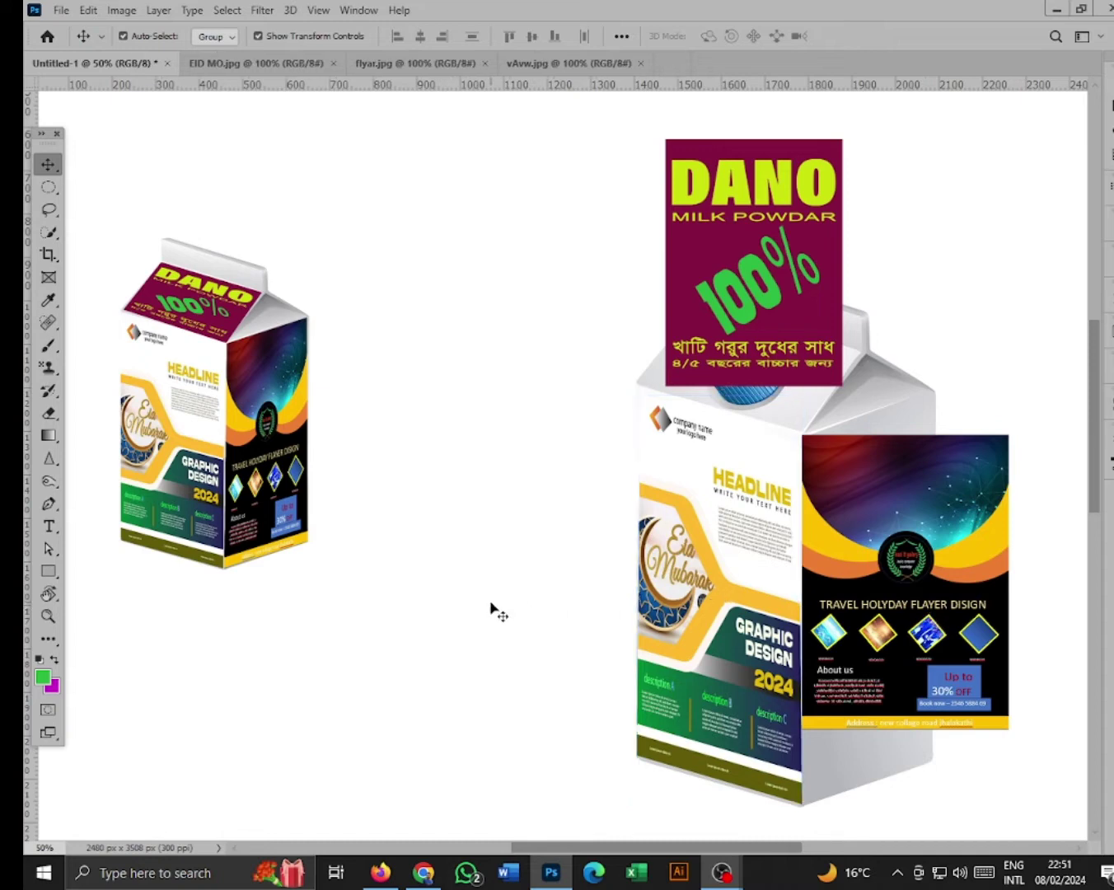
Shift the travel flyer slightly away from the carton's front edge, try tilting it, and rotate it back to about -0.42°.
left_click_drag(874, 608, 902, 581)
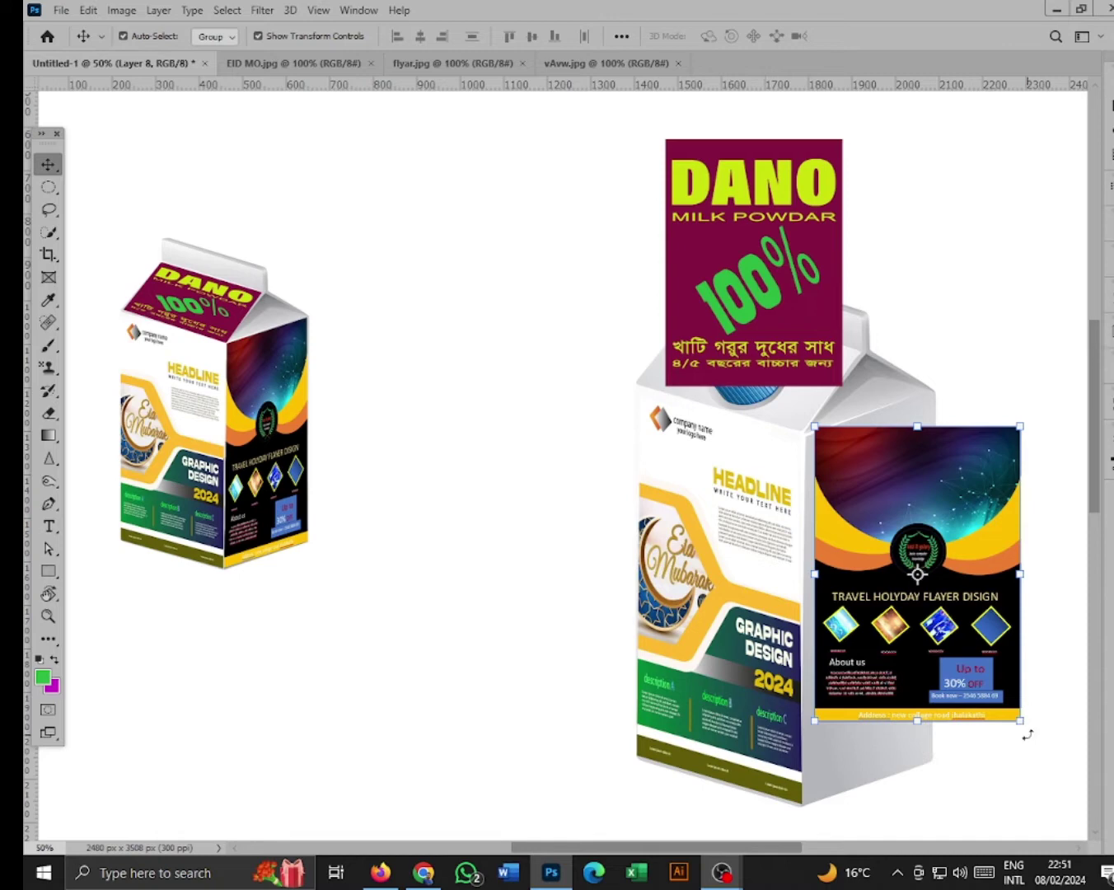
left_click_drag(1028, 735, 1073, 673)
left_click_drag(1023, 659, 1031, 622)
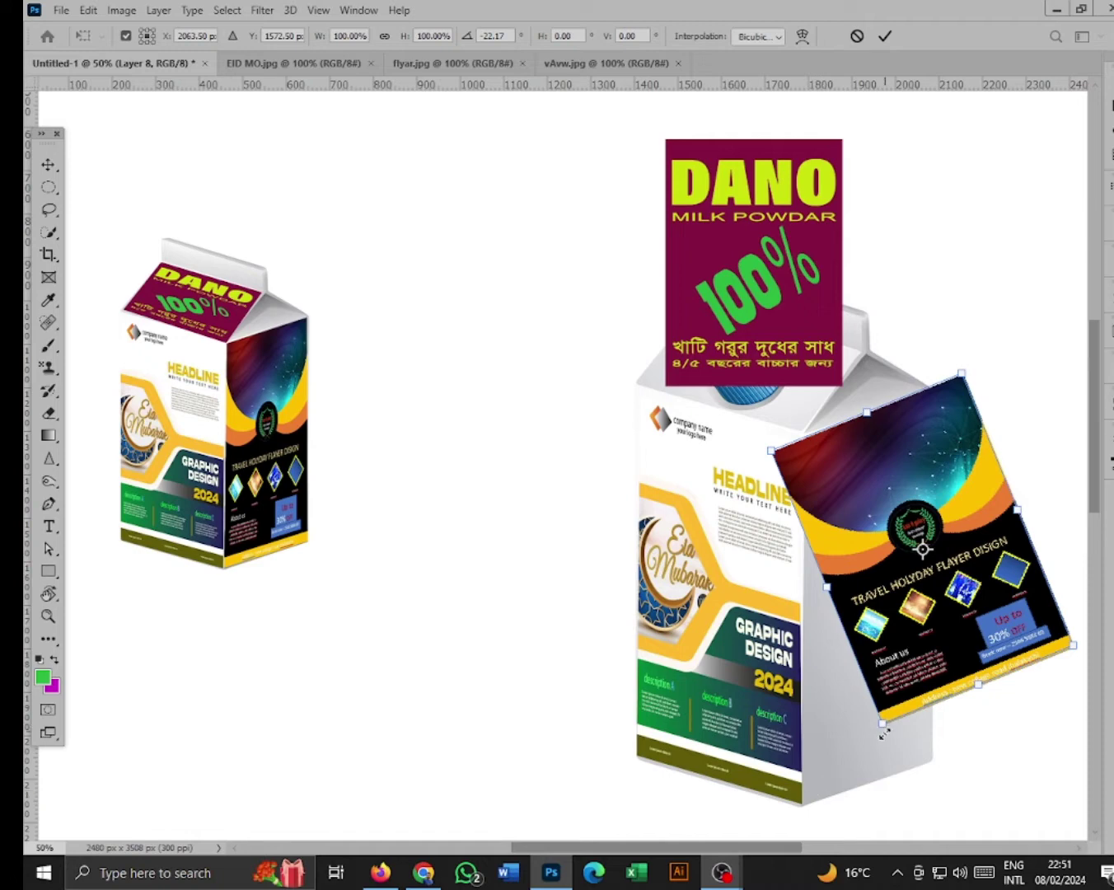
left_click_drag(886, 745, 791, 778)
left_click_drag(909, 582, 897, 675)
left_click_drag(849, 733, 843, 730)
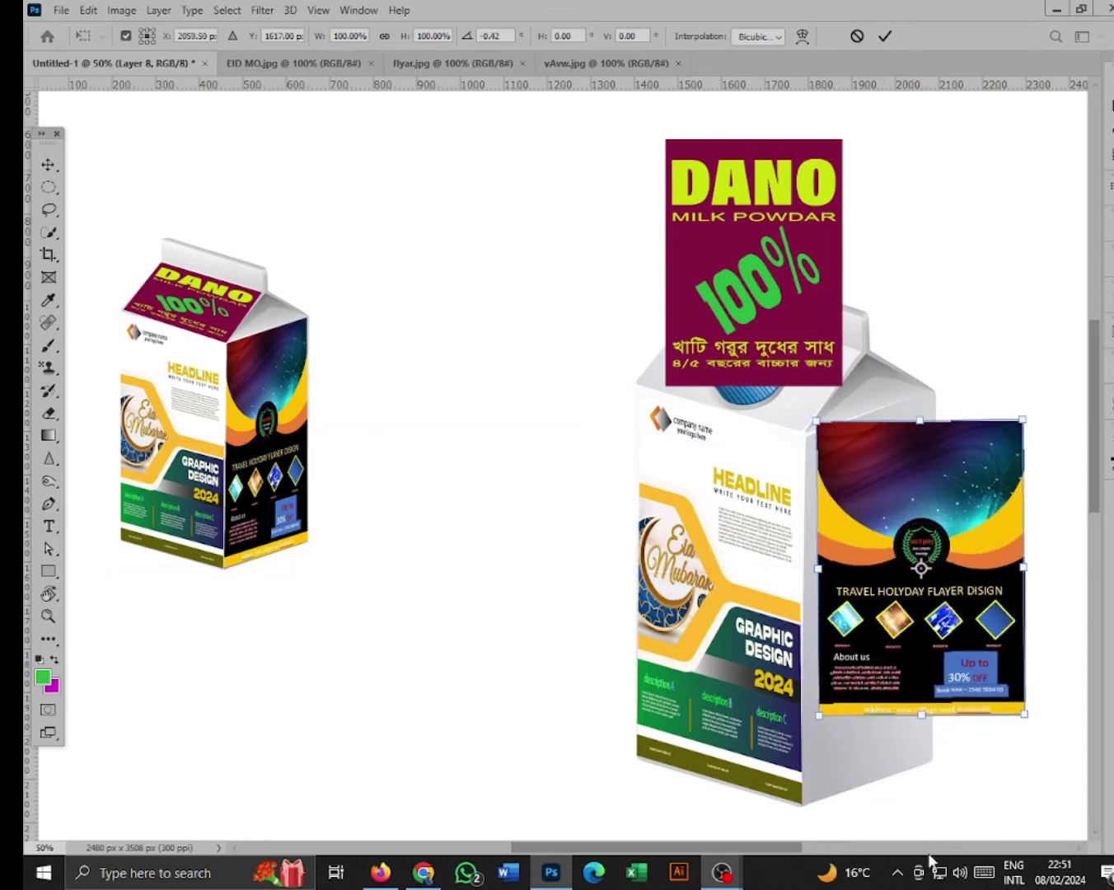
left_click(87, 9)
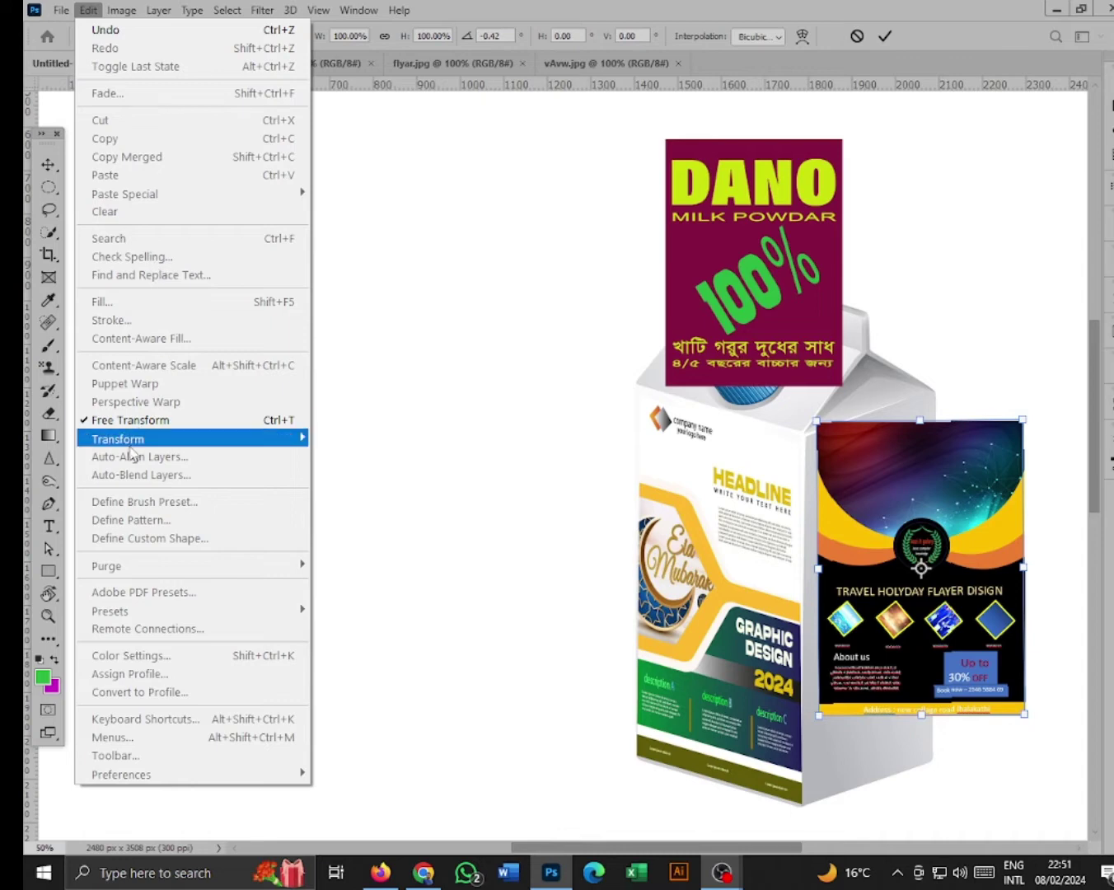
mouse_move(128, 446)
left_click(572, 389)
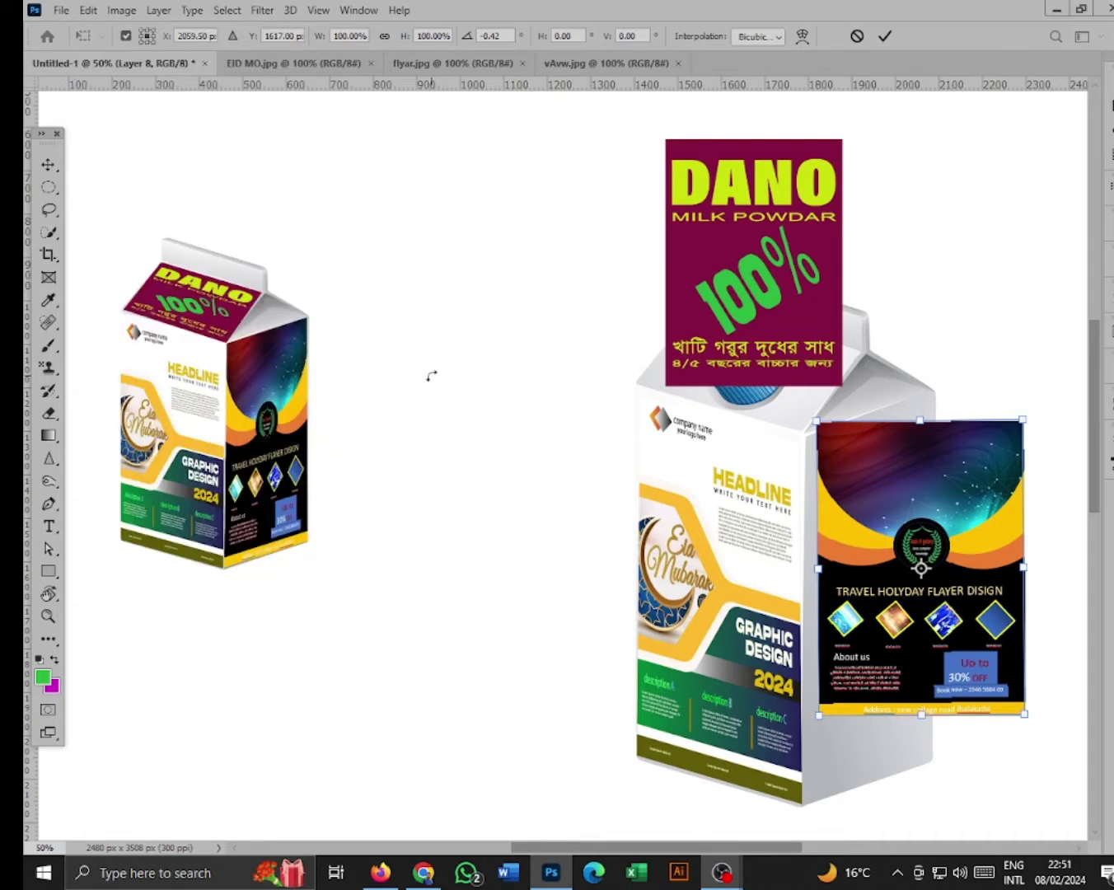
Commit the travel flyer's rotation, lay a Perspective Warp quad over the whole flyer and try to switch to Warp mode.
key("Return")
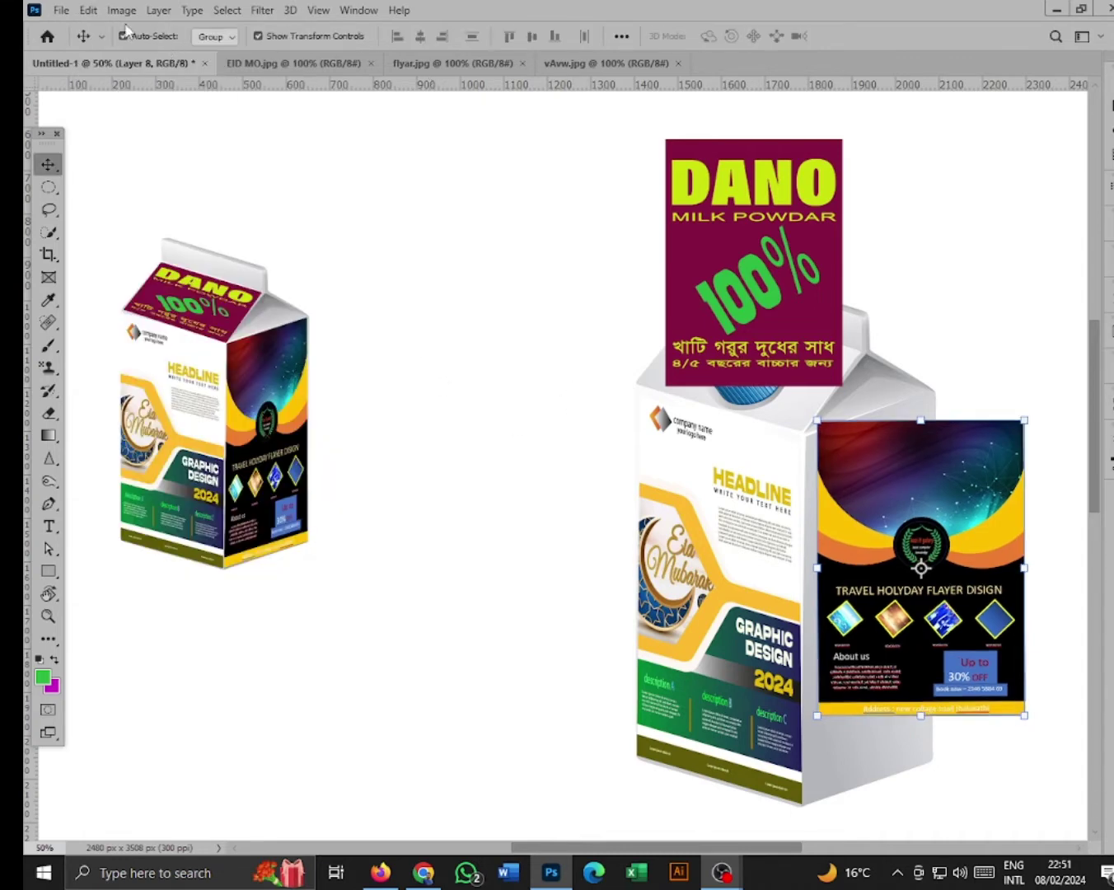
left_click(88, 10)
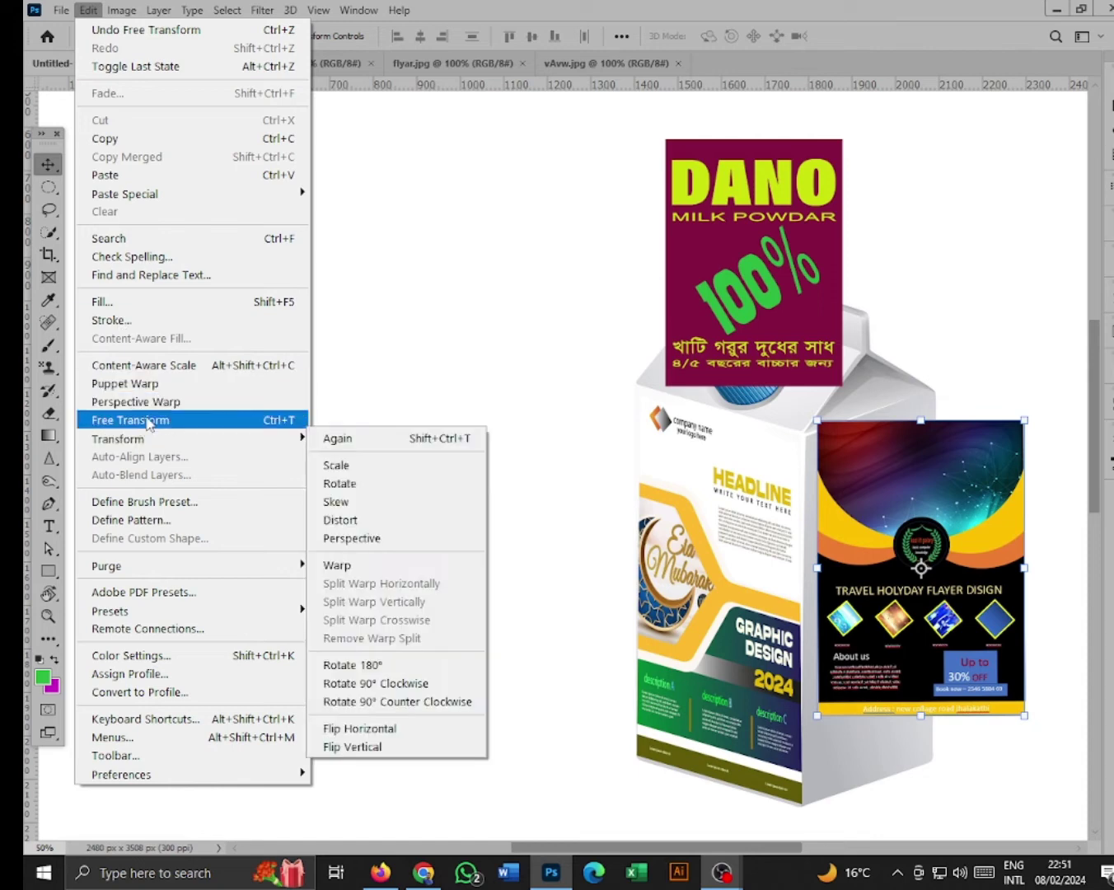
left_click(135, 401)
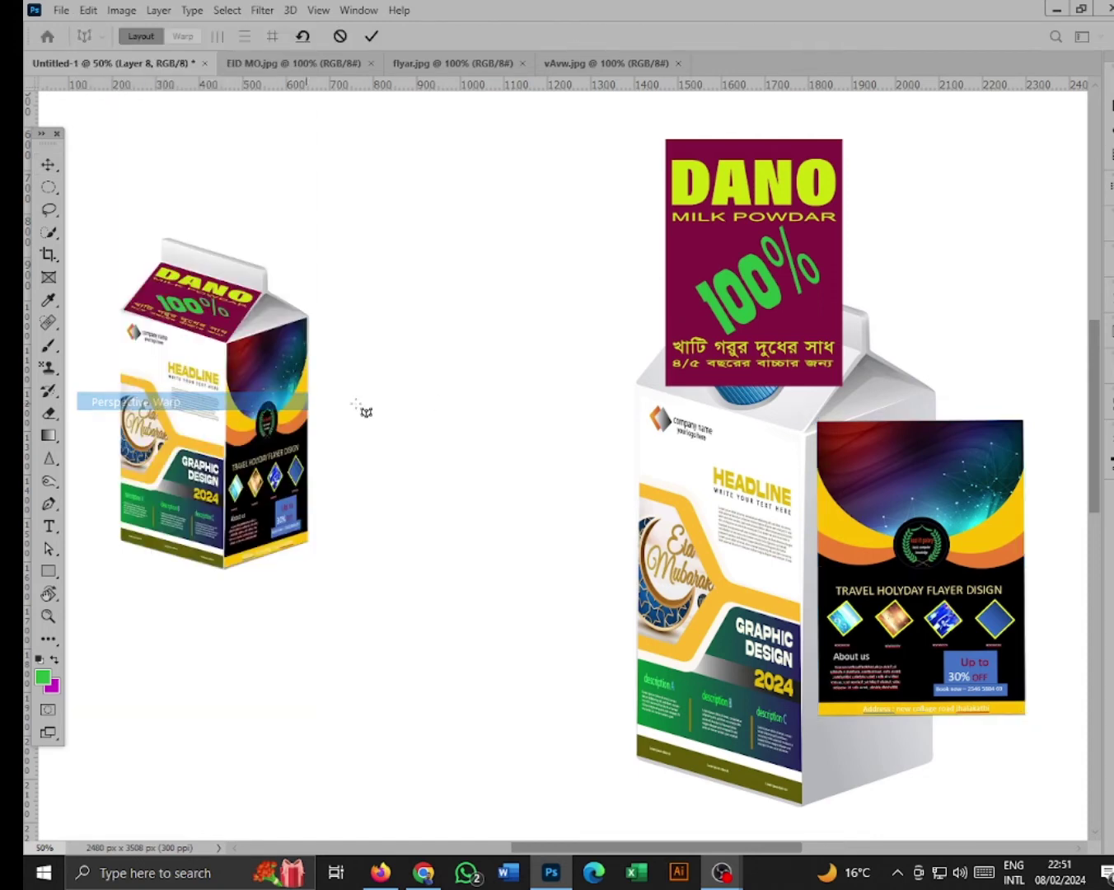
left_click(894, 548)
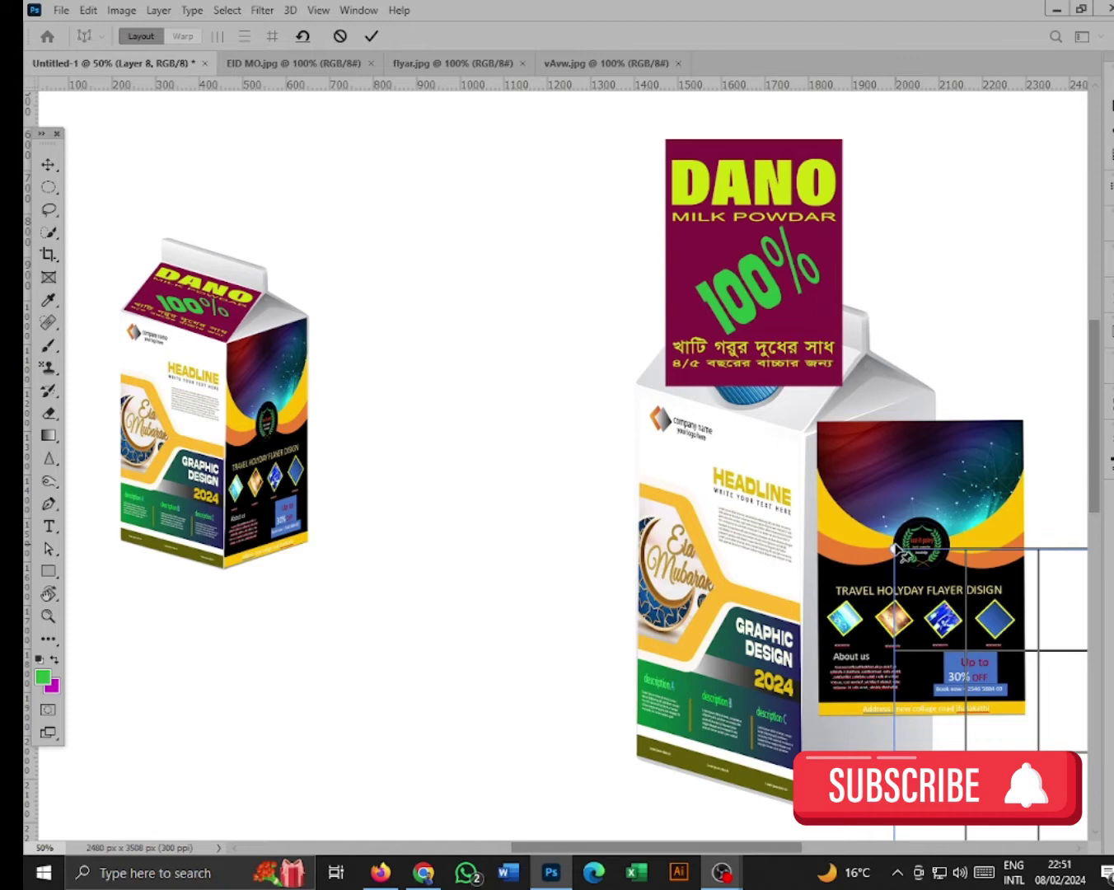
key("ctrl+z")
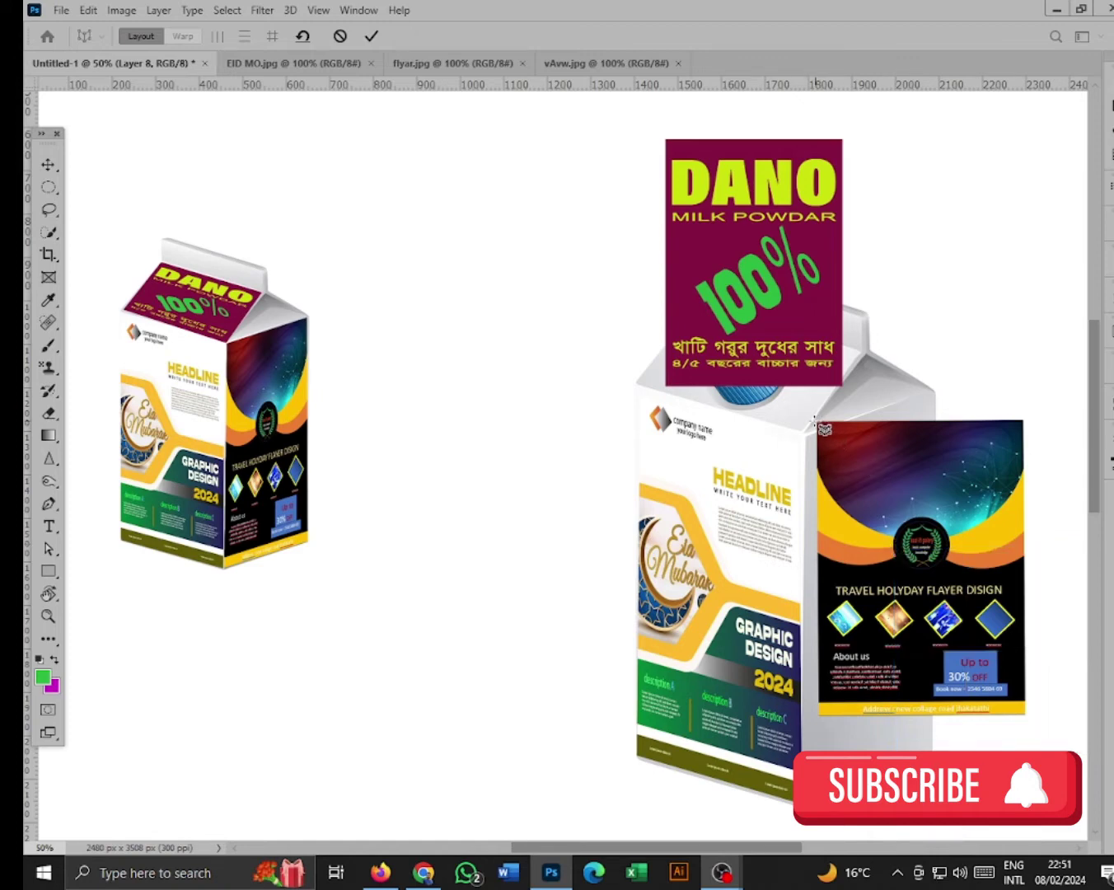
left_click_drag(820, 424, 1027, 715)
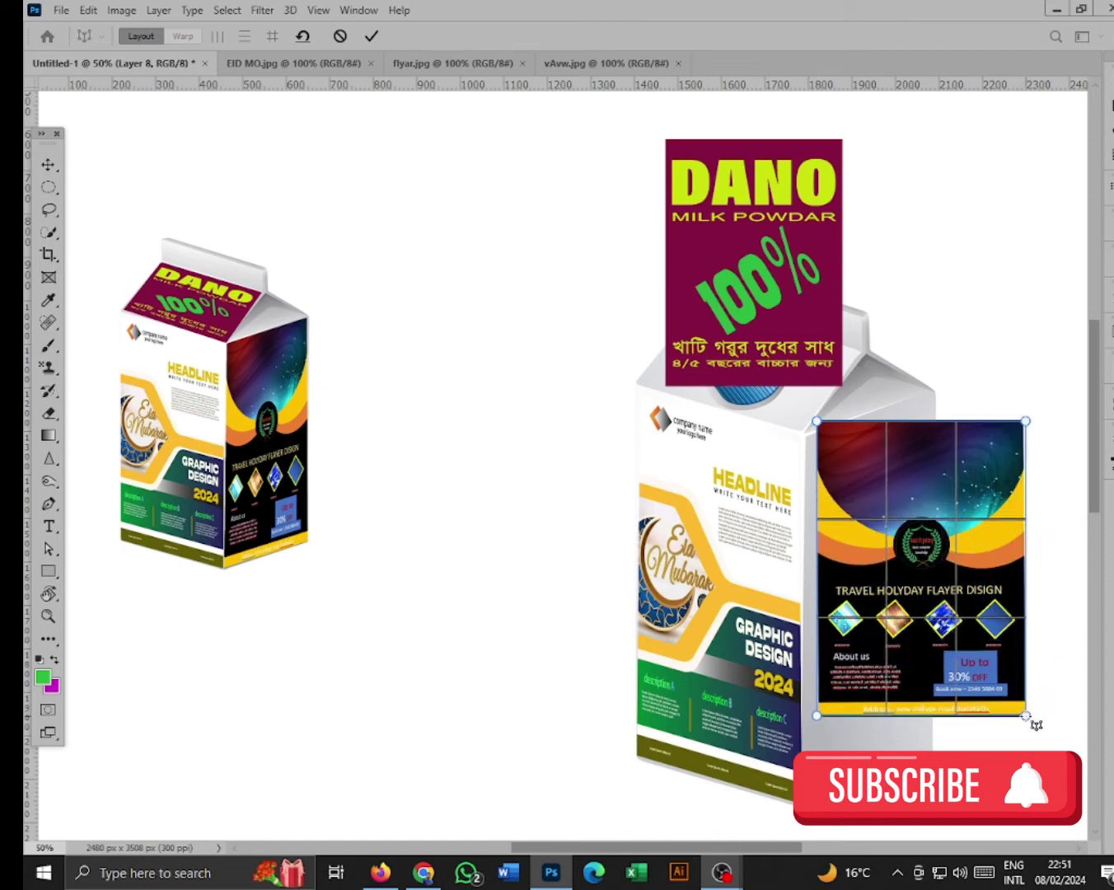
key("Return")
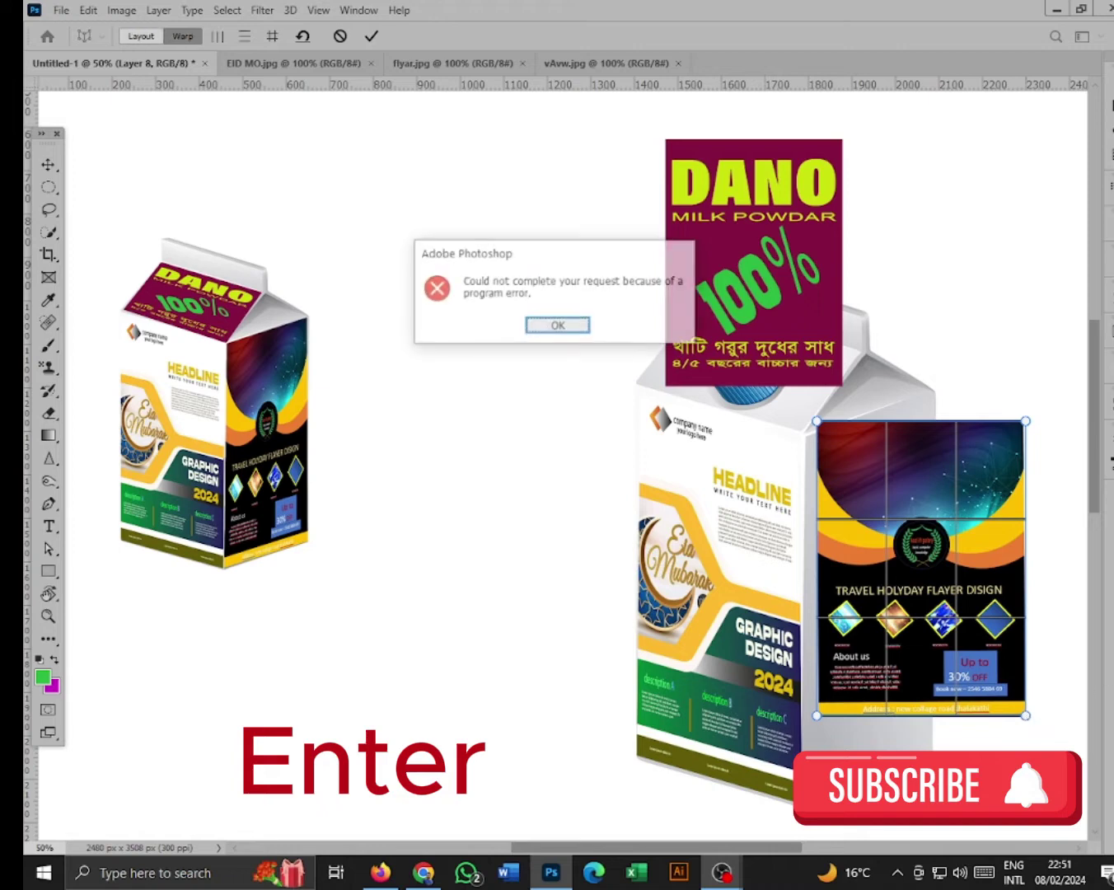
key("Return")
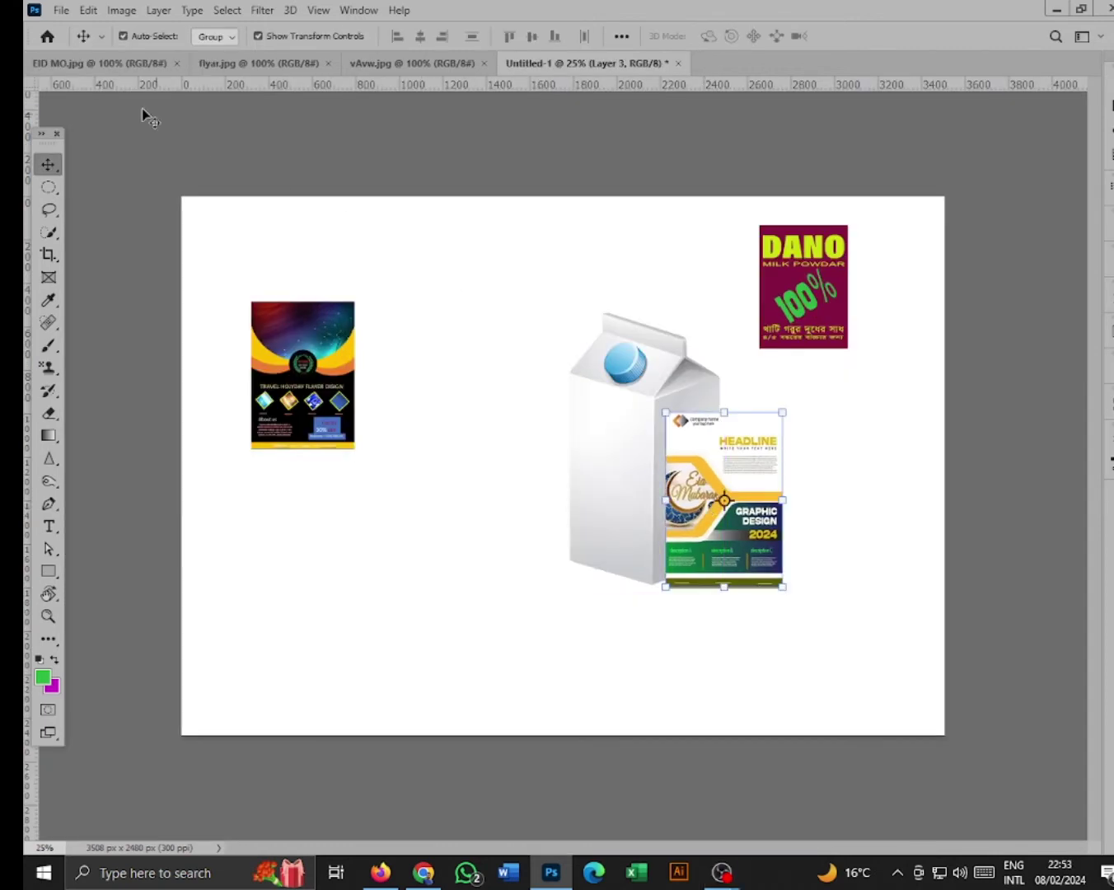
Start Perspective Warp on the Eid flyer beside the carton's right face, cover it with one quad and enter Warp mode.
left_click(61, 12)
mouse_move(88, 13)
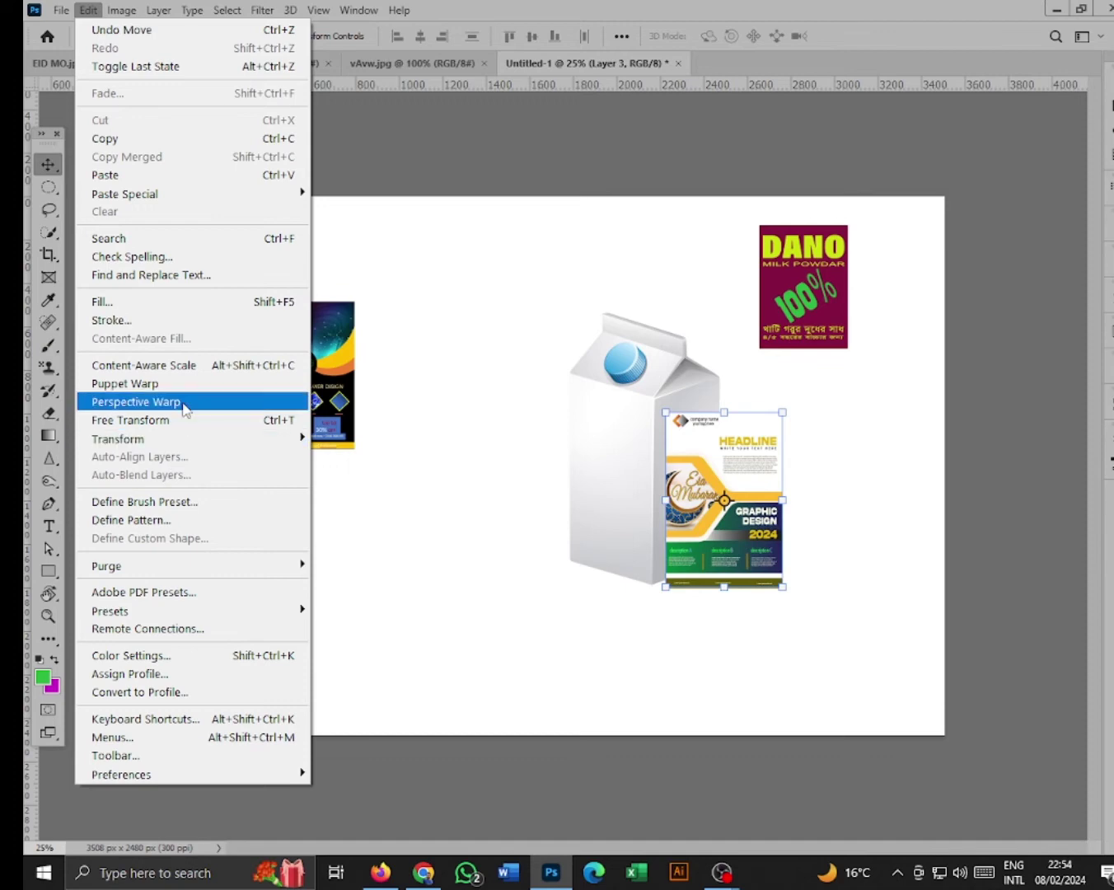
left_click(182, 404)
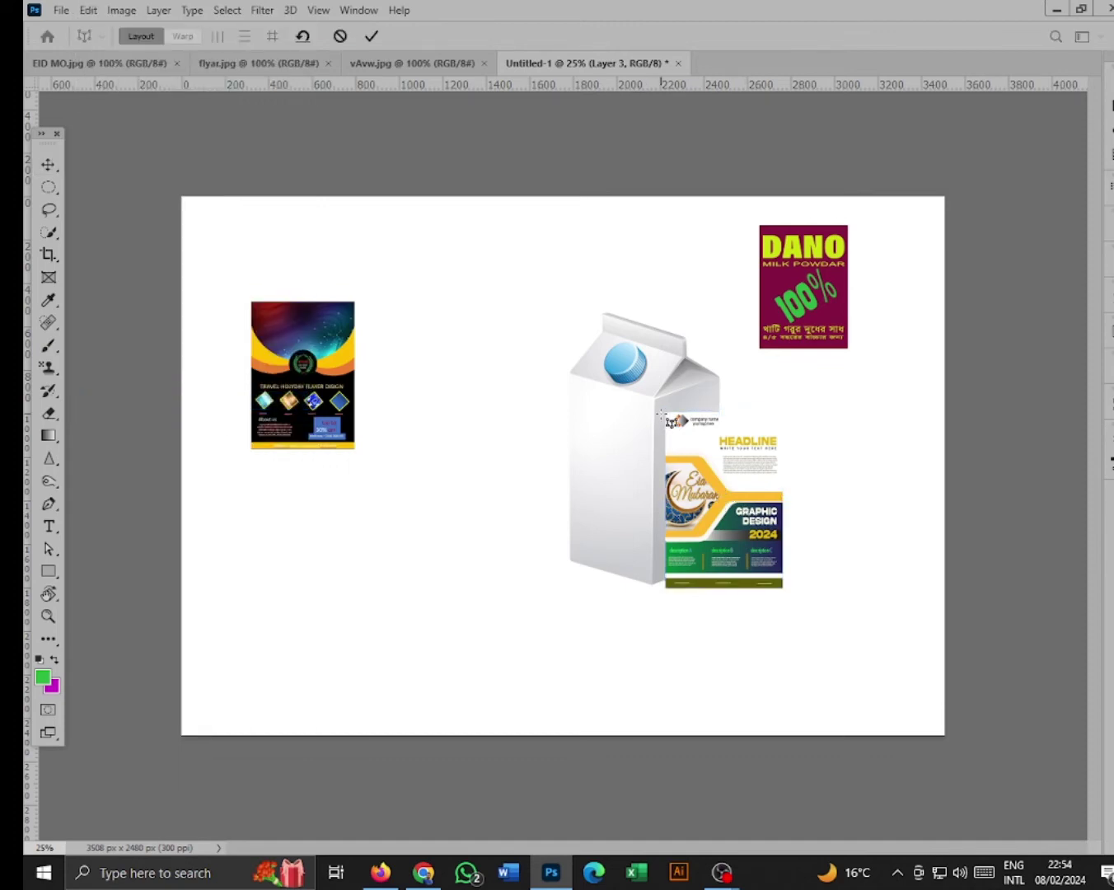
left_click_drag(664, 412, 783, 587)
key("w")
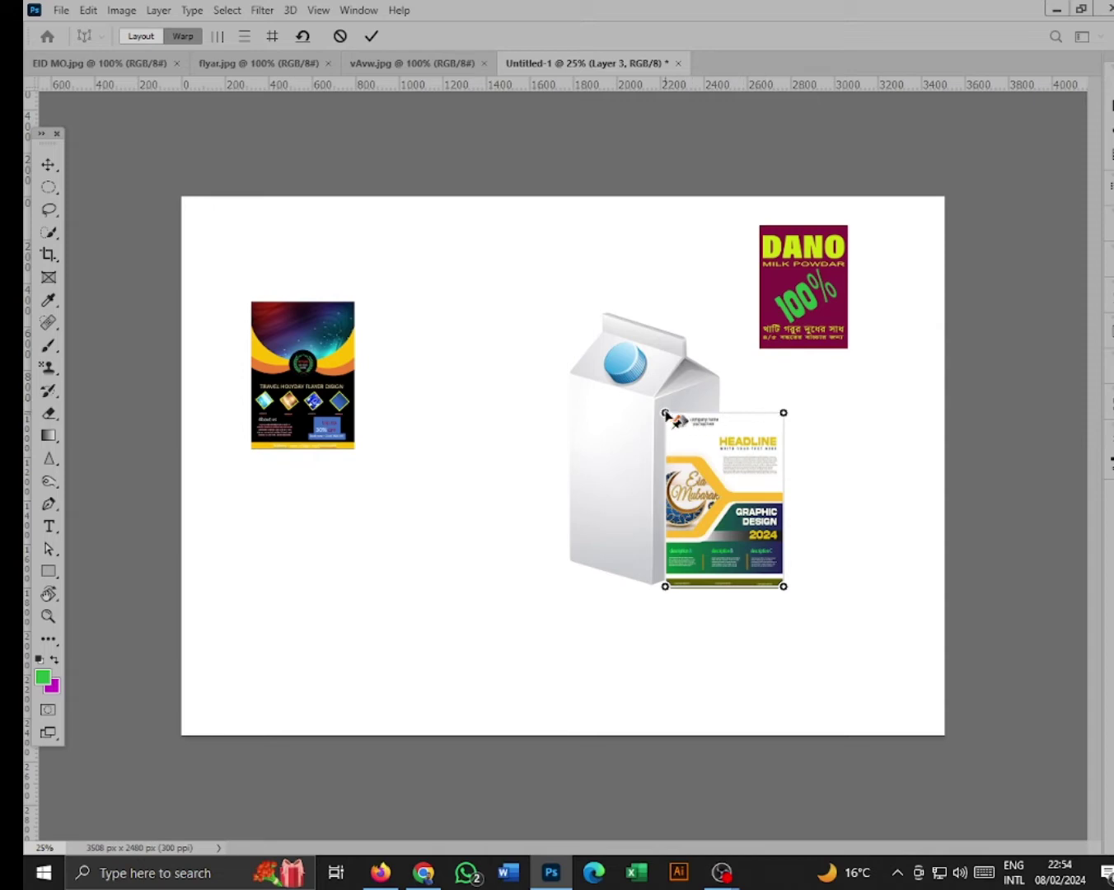
Fit the Eid flyer's four warp corners to the corners of the carton's right face and apply the warp.
left_click_drag(665, 412, 655, 404)
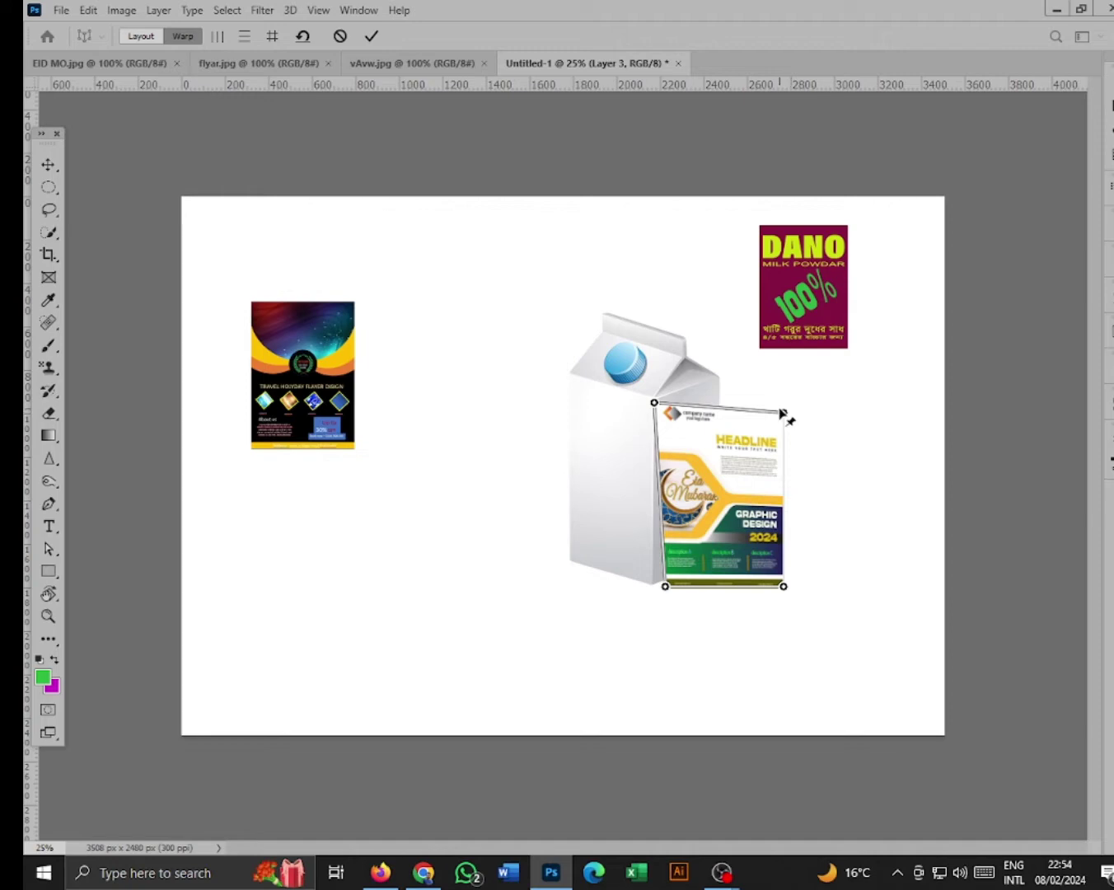
left_click_drag(782, 413, 718, 382)
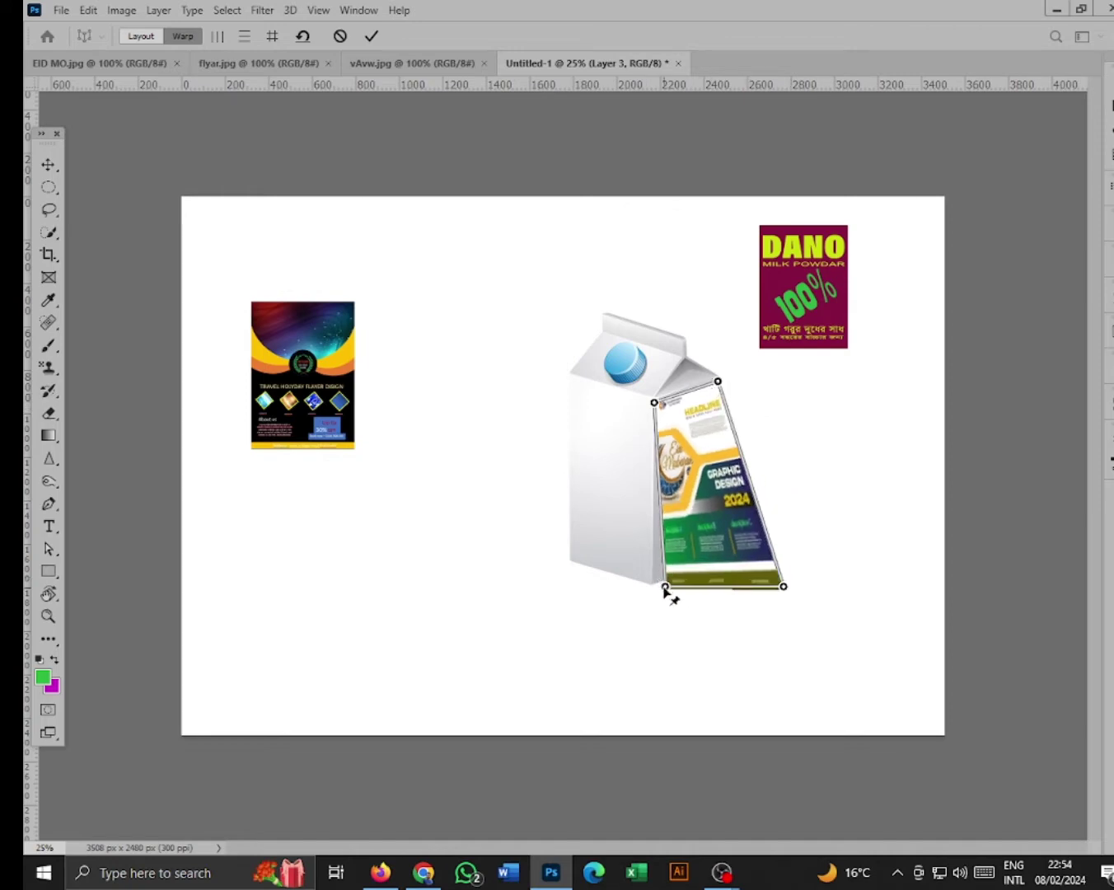
left_click_drag(666, 588, 657, 583)
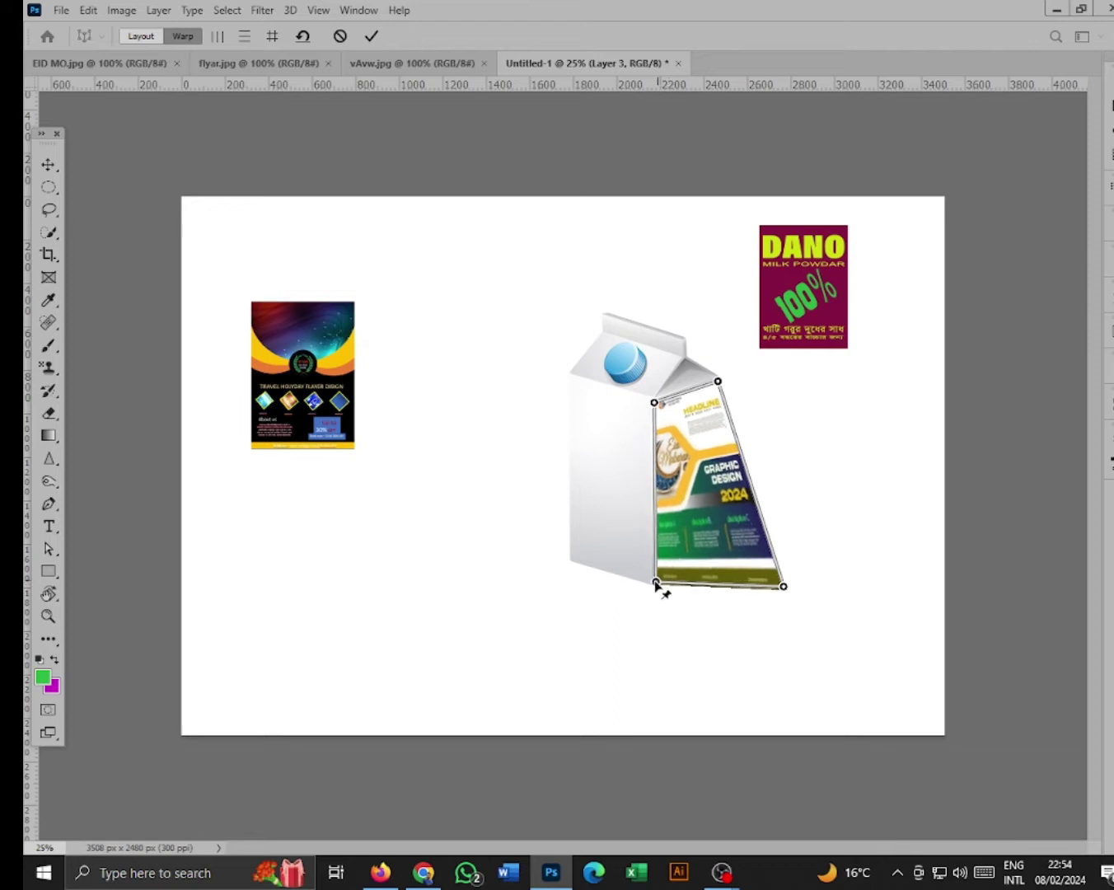
left_click_drag(783, 586, 714, 562)
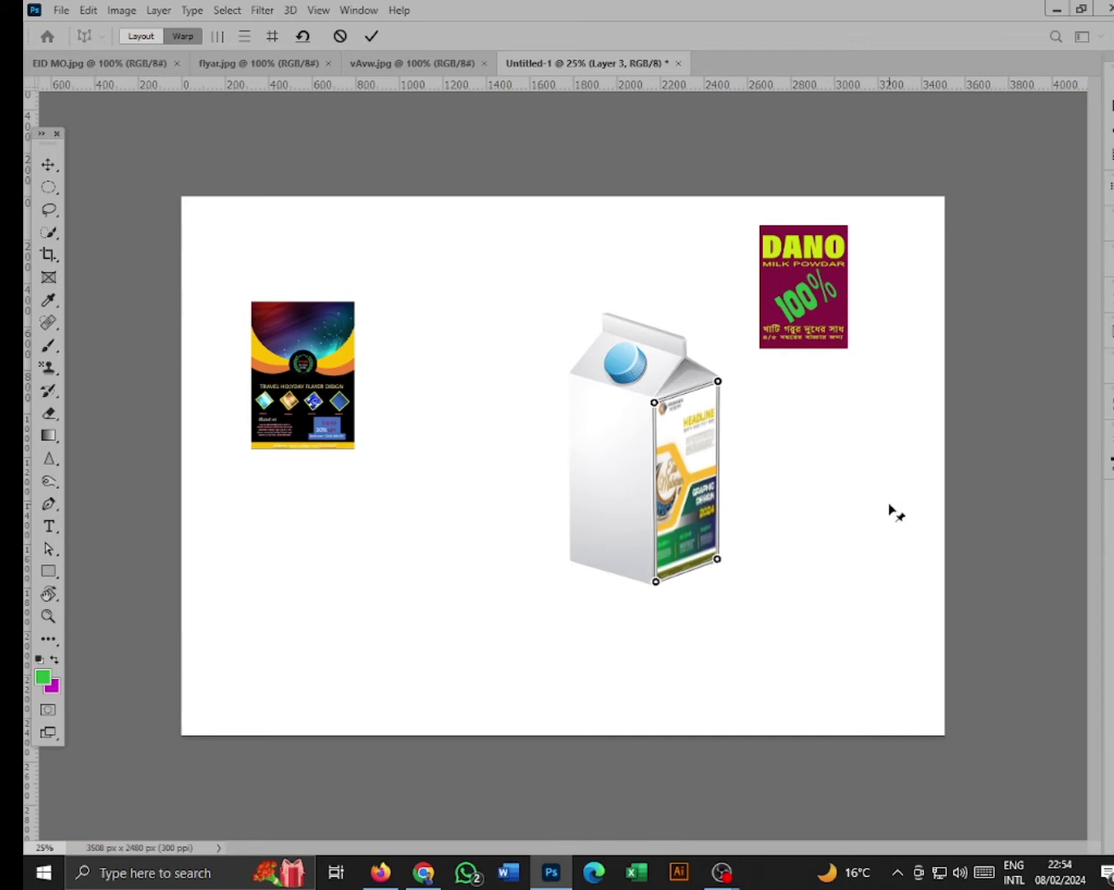
key("Return")
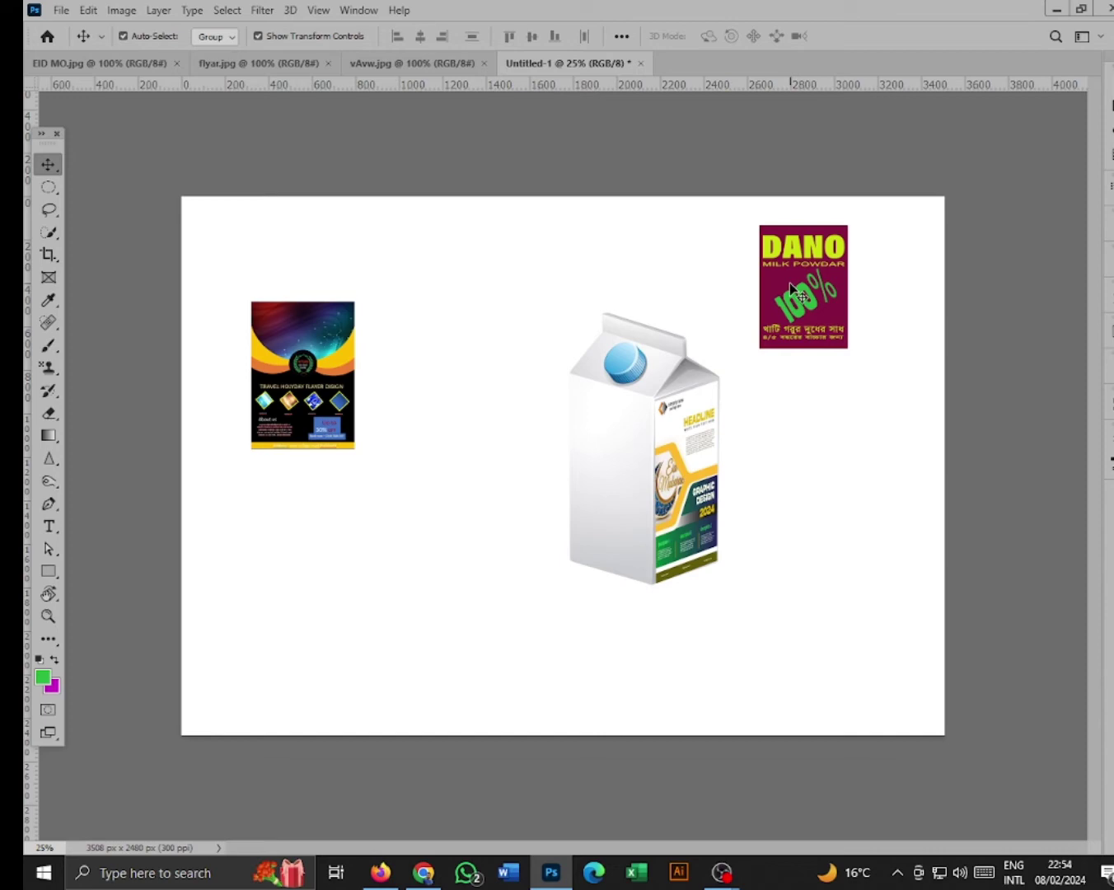
Move the DANO label above and left of the carton, and place the travel flyer over the carton's left face.
left_click_drag(789, 288, 595, 499)
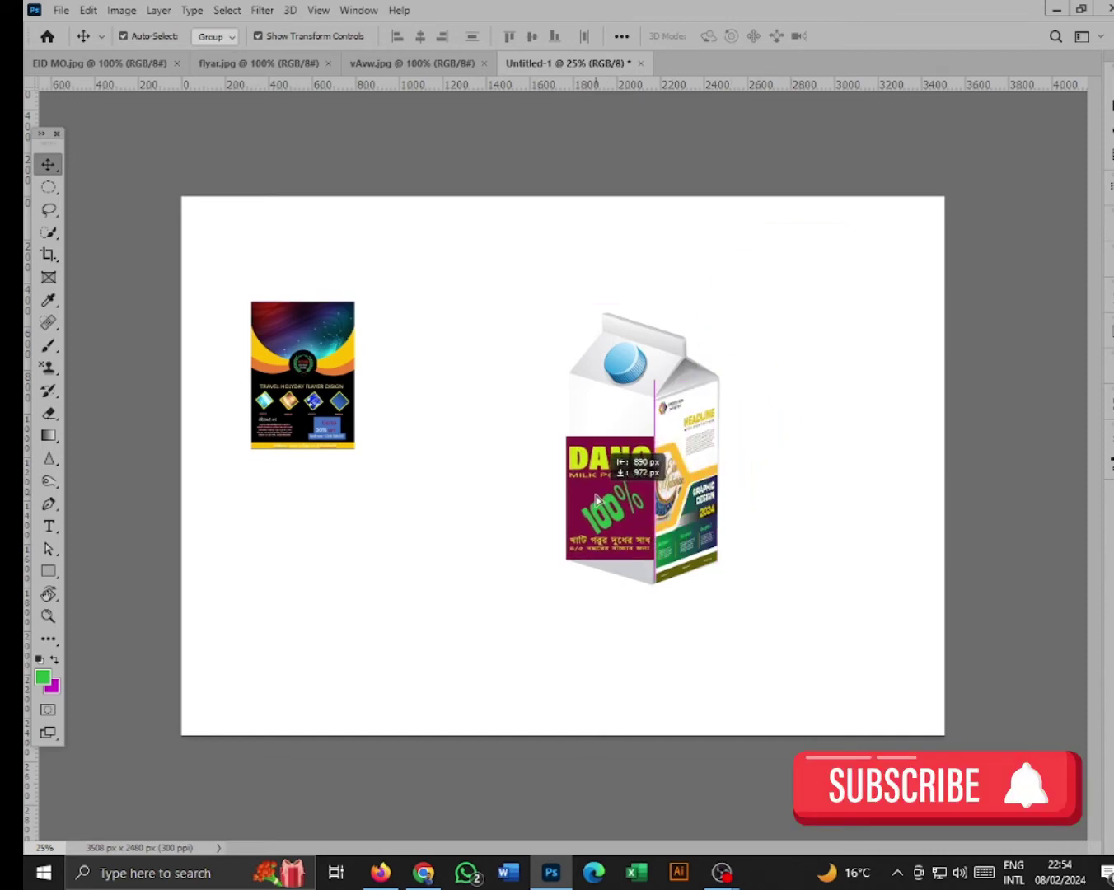
left_click_drag(595, 499, 522, 273)
left_click_drag(313, 360, 614, 449)
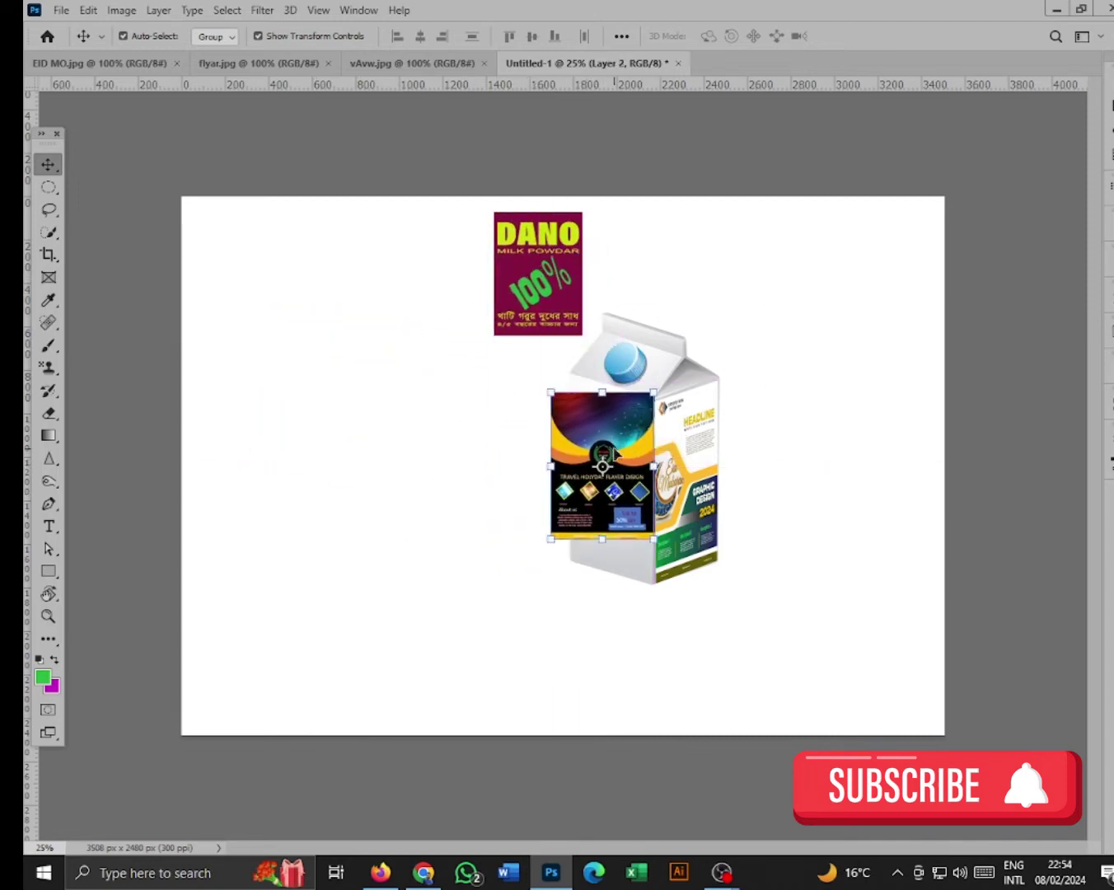
Start Perspective Warp on the travel flyer, lay a single quad over the whole flyer and switch to Warp mode.
left_click(88, 10)
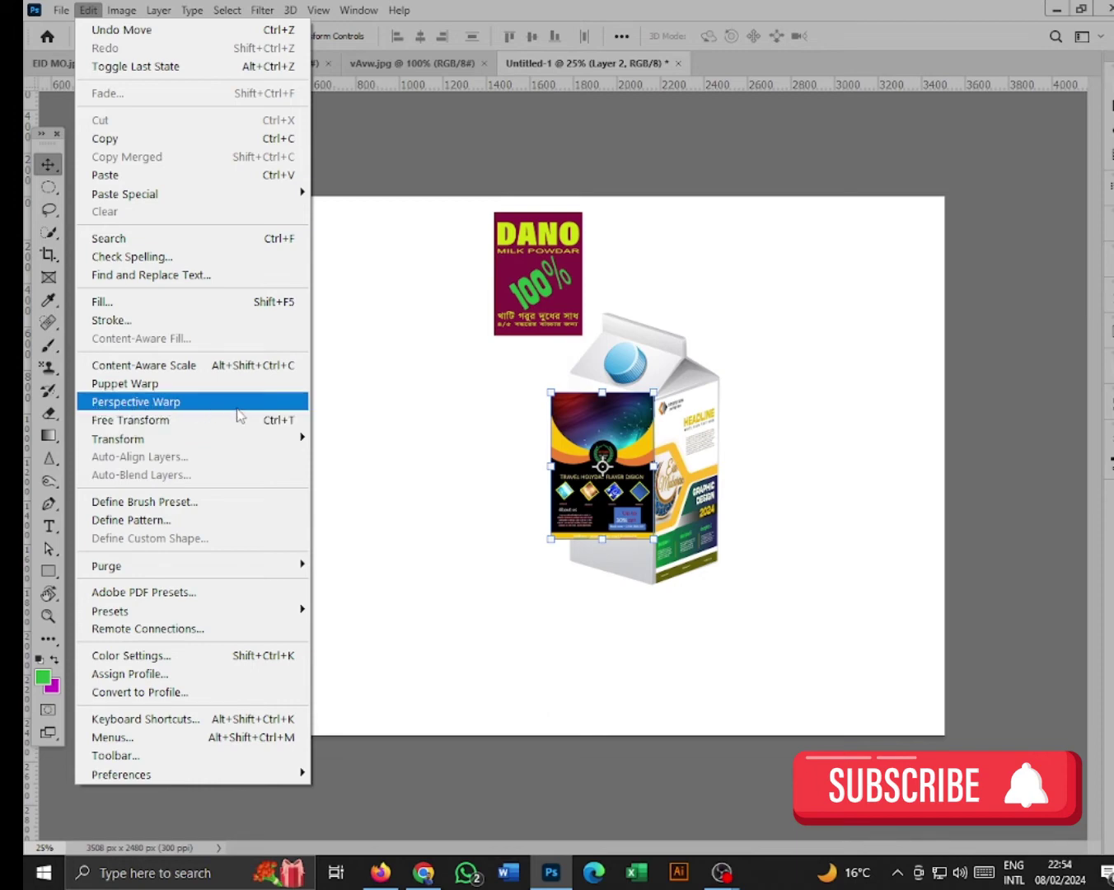
left_click(334, 415)
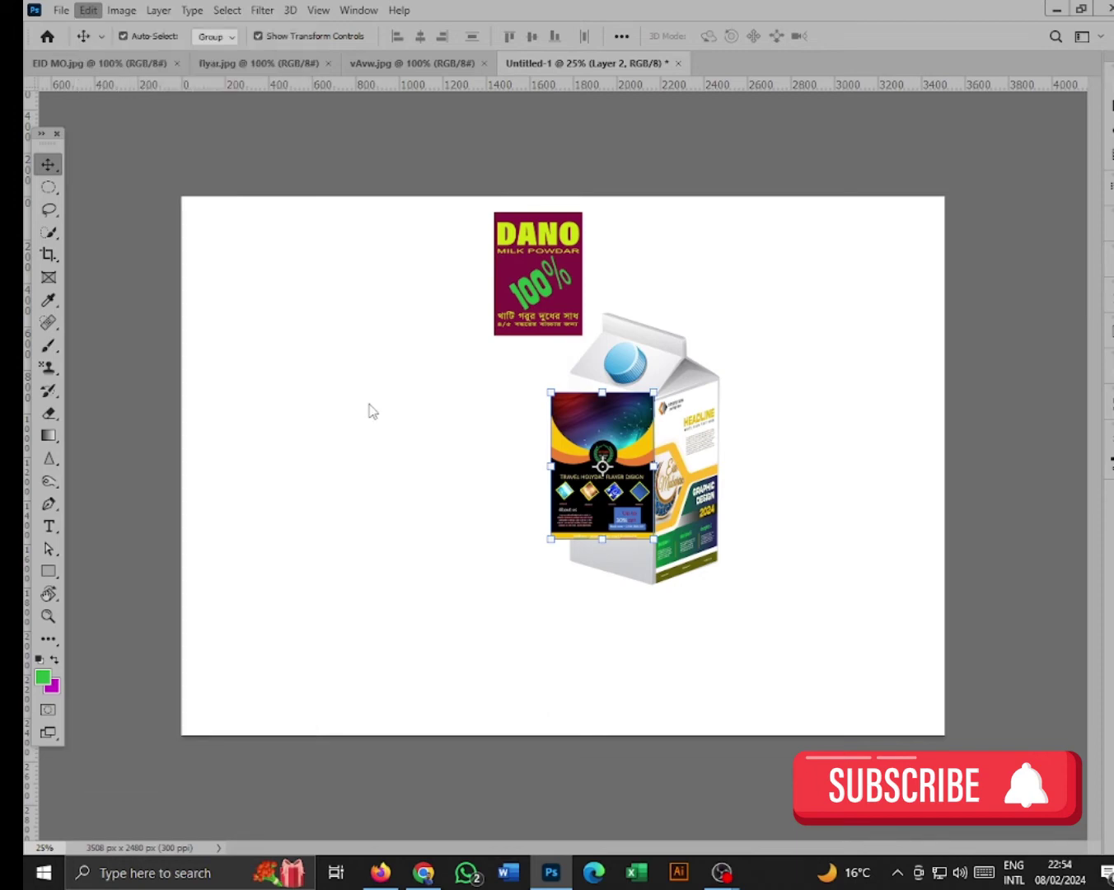
left_click(89, 11)
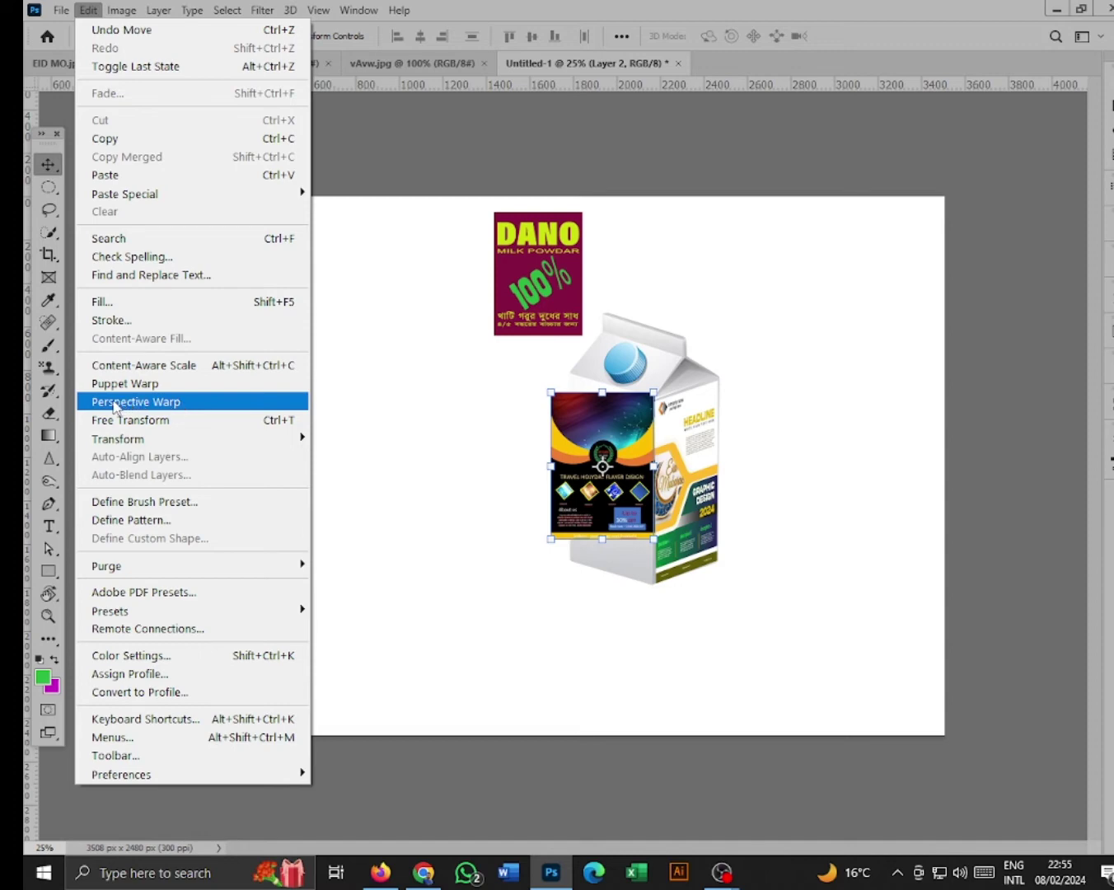
left_click(204, 403)
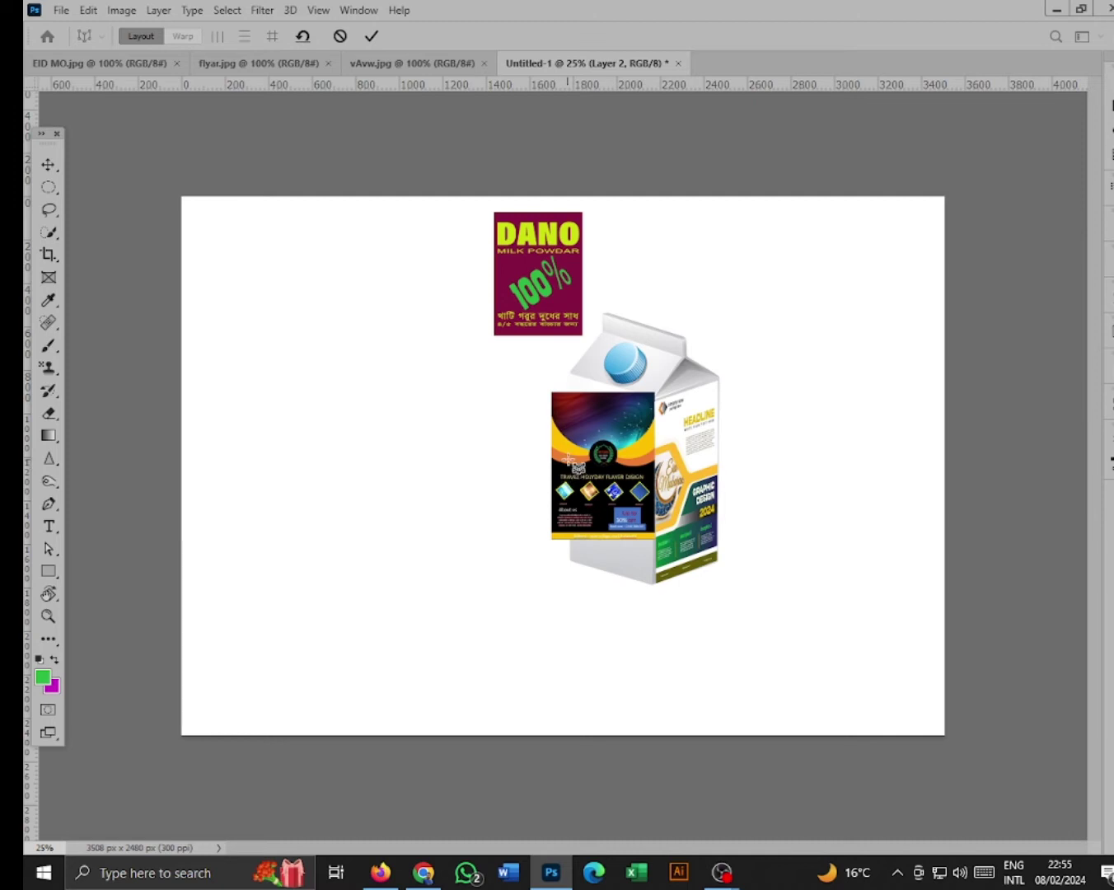
mouse_move(550, 392)
left_mouse_down()
mouse_move(657, 518)
mouse_move(667, 552)
mouse_move(658, 542)
left_mouse_up()
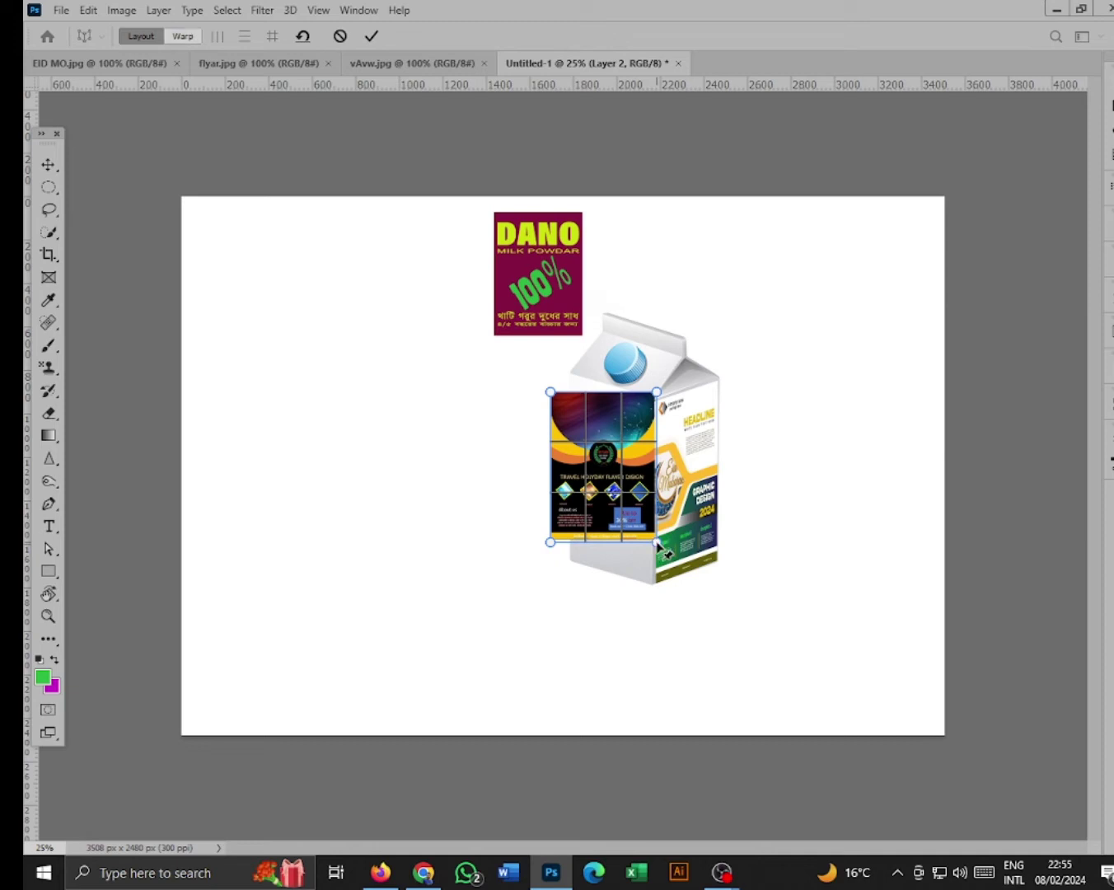
key("w")
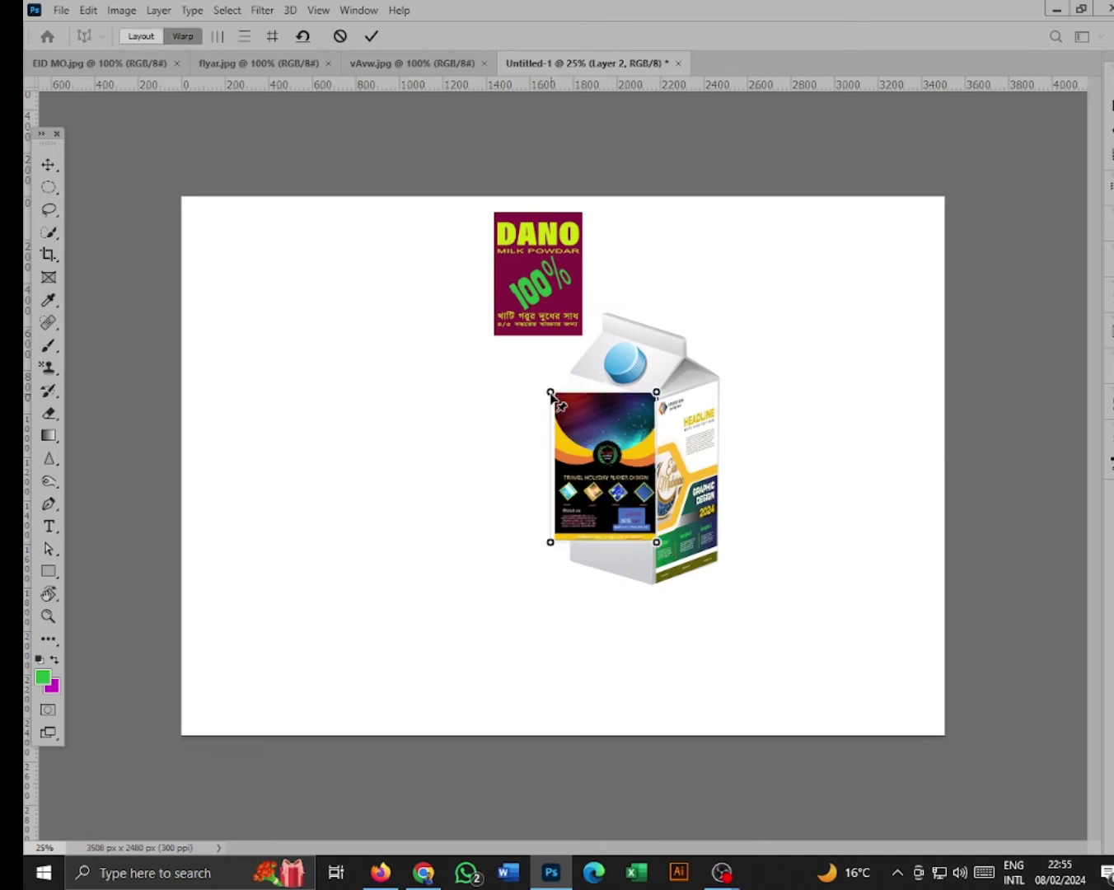
Fit the travel flyer's four warp corners to the carton's left face, apply the warp and deselect the flyer.
left_click_drag(549, 392, 573, 379)
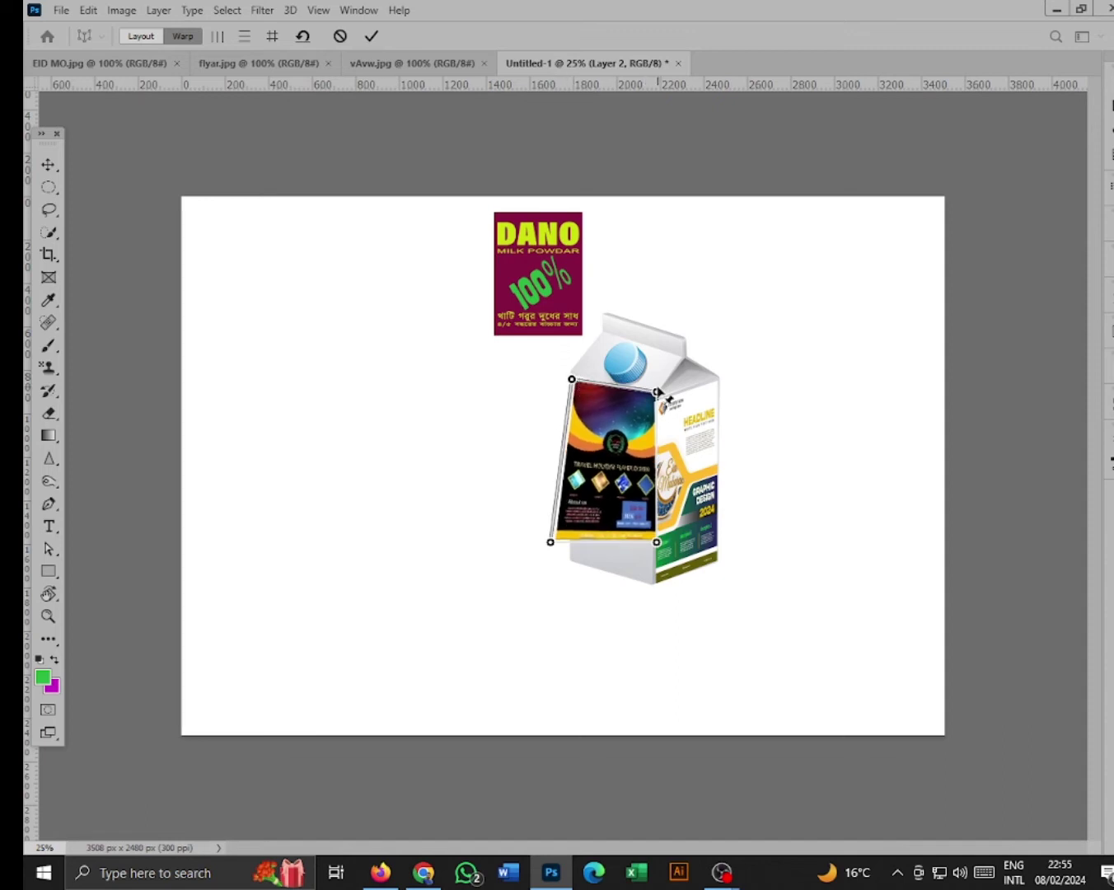
mouse_move(659, 394)
left_mouse_down()
mouse_move(656, 427)
mouse_move(656, 398)
left_mouse_up()
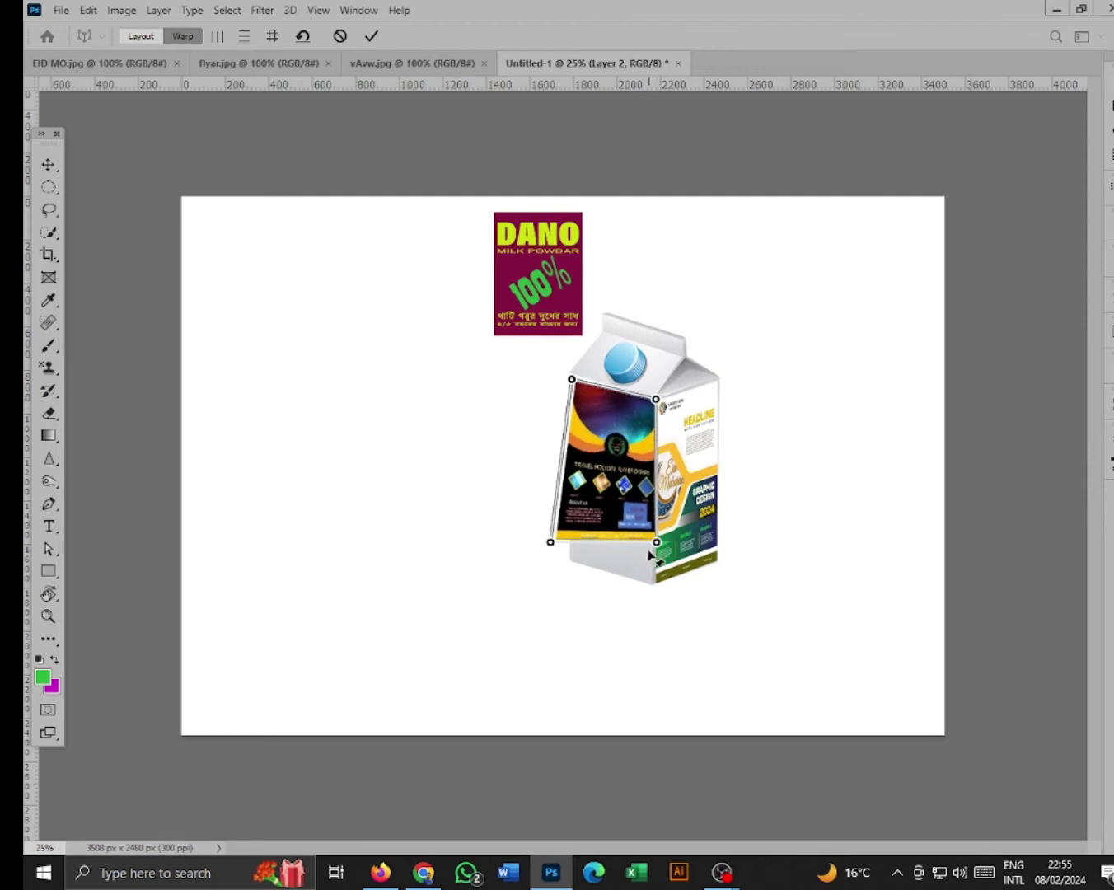
left_click_drag(655, 544, 651, 582)
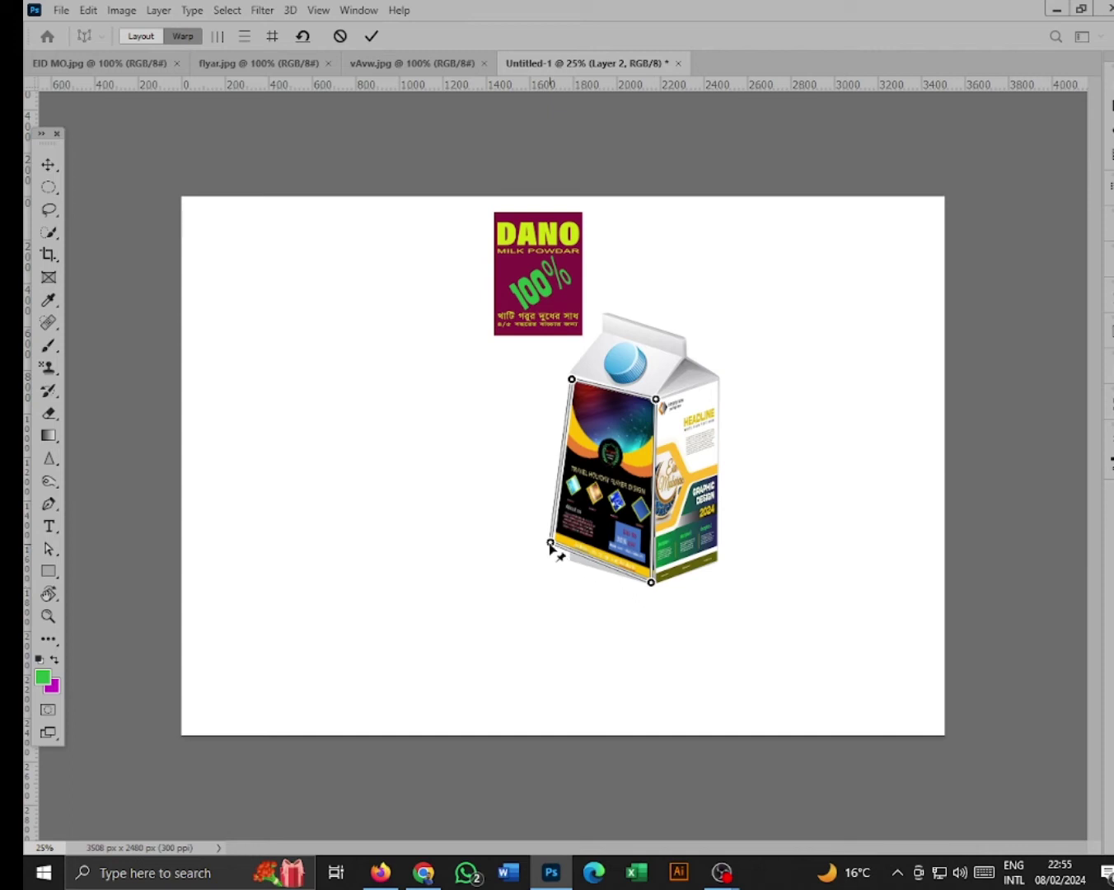
left_click_drag(550, 545, 572, 564)
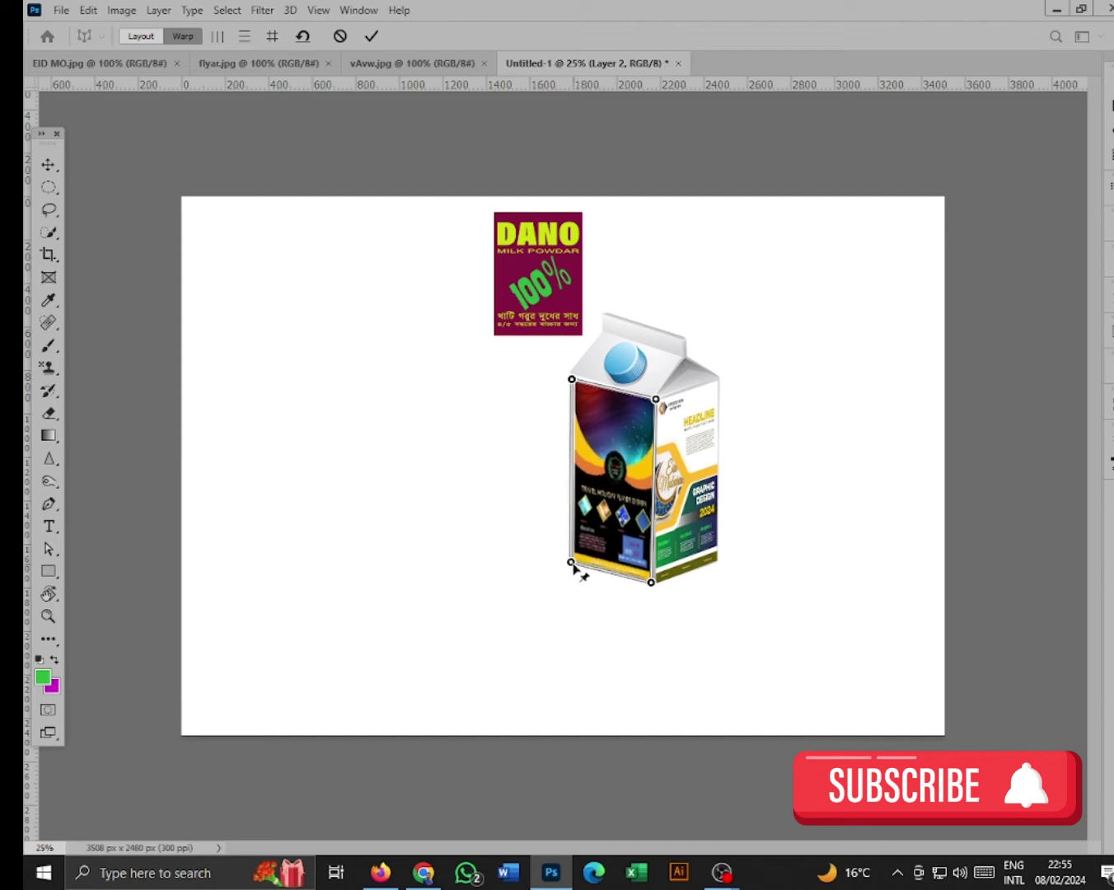
key("Return")
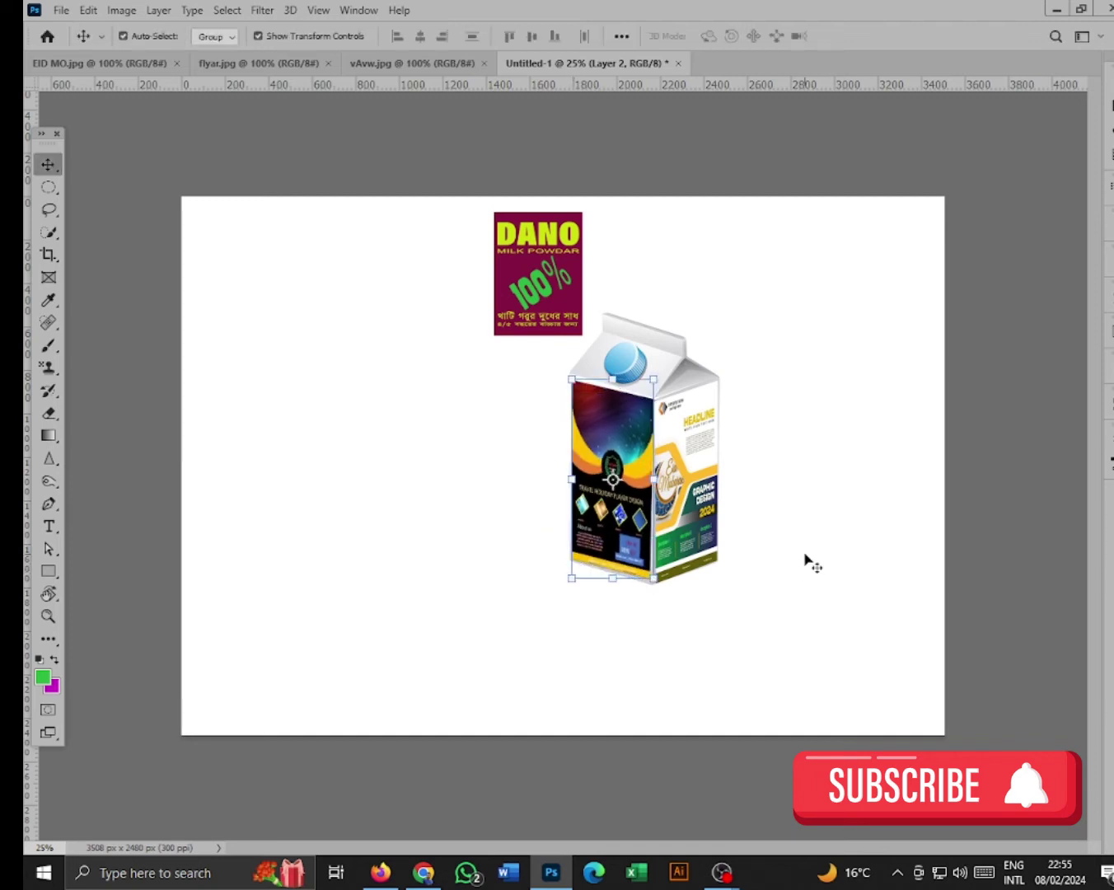
left_click(778, 517)
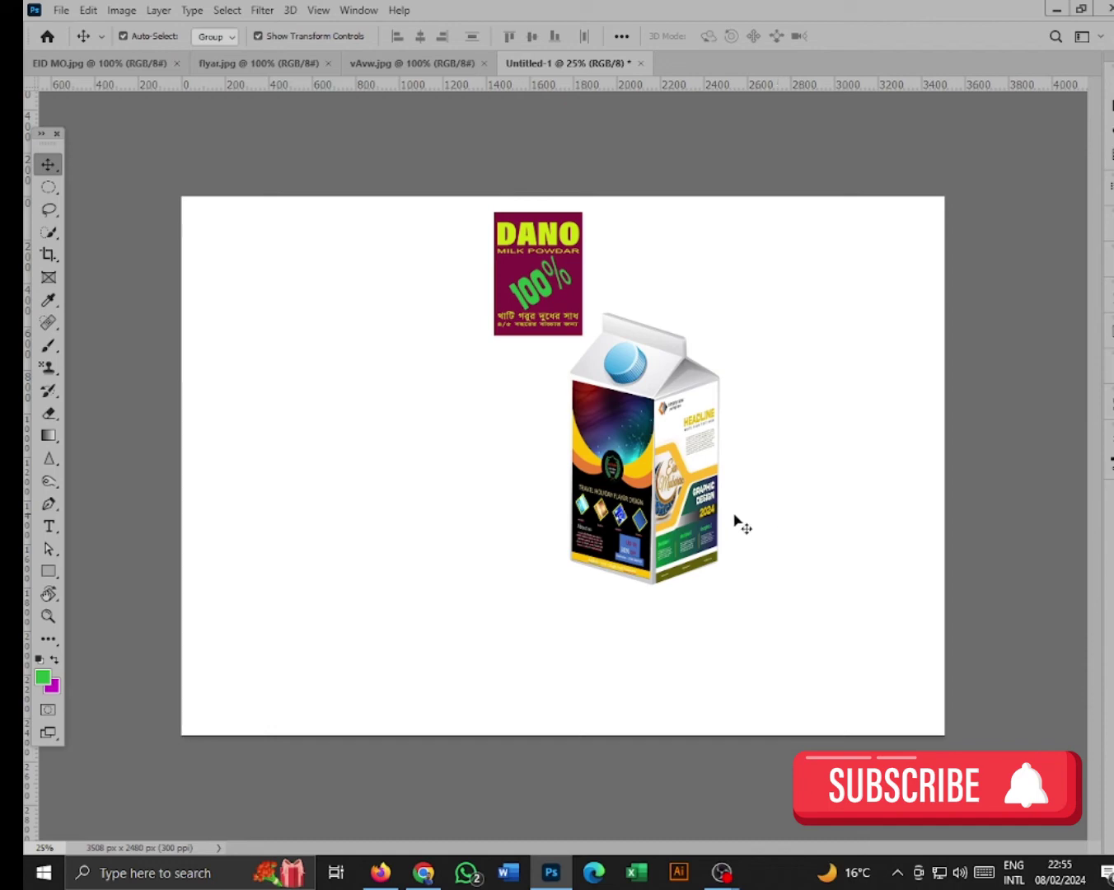
Stretch the warped travel flyer to about 100.26% width and 102.07% height to reach the left face's bottom edge, then commit and deselect.
left_click(637, 541)
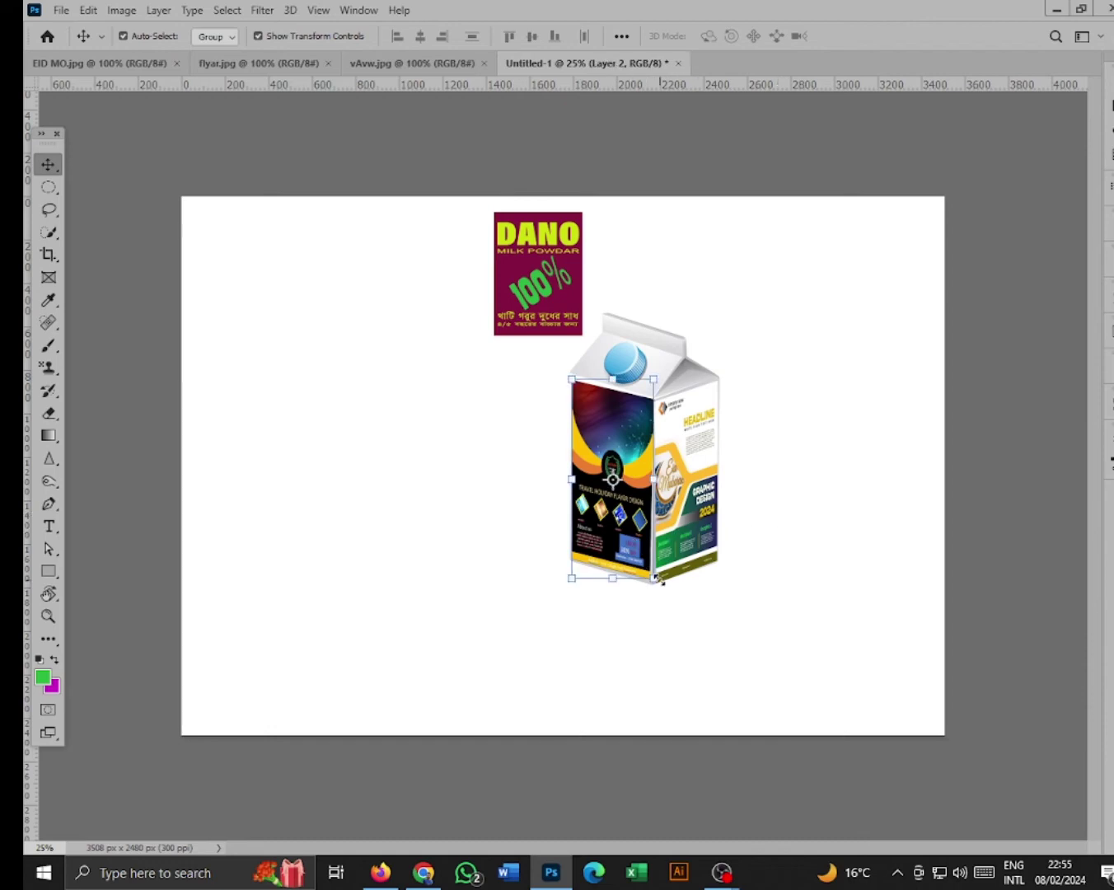
left_click_drag(657, 579, 664, 586)
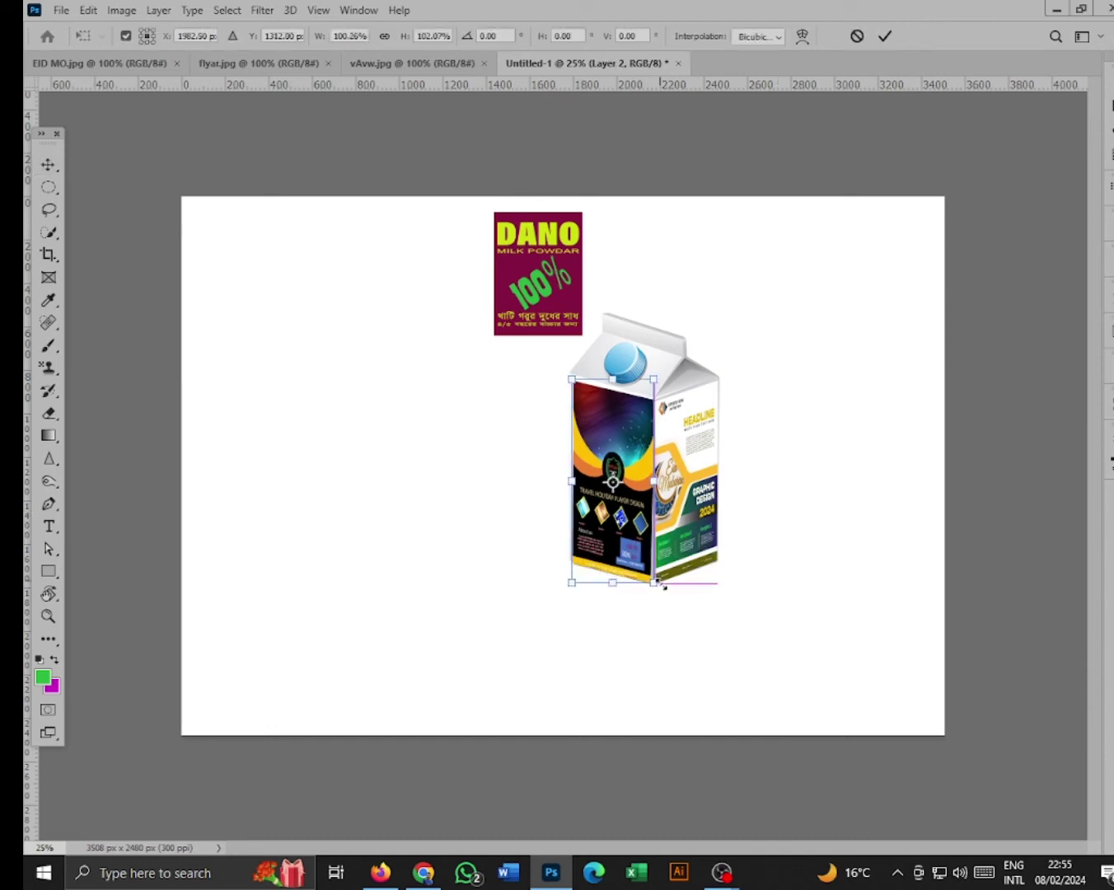
key("Return")
left_click(806, 559)
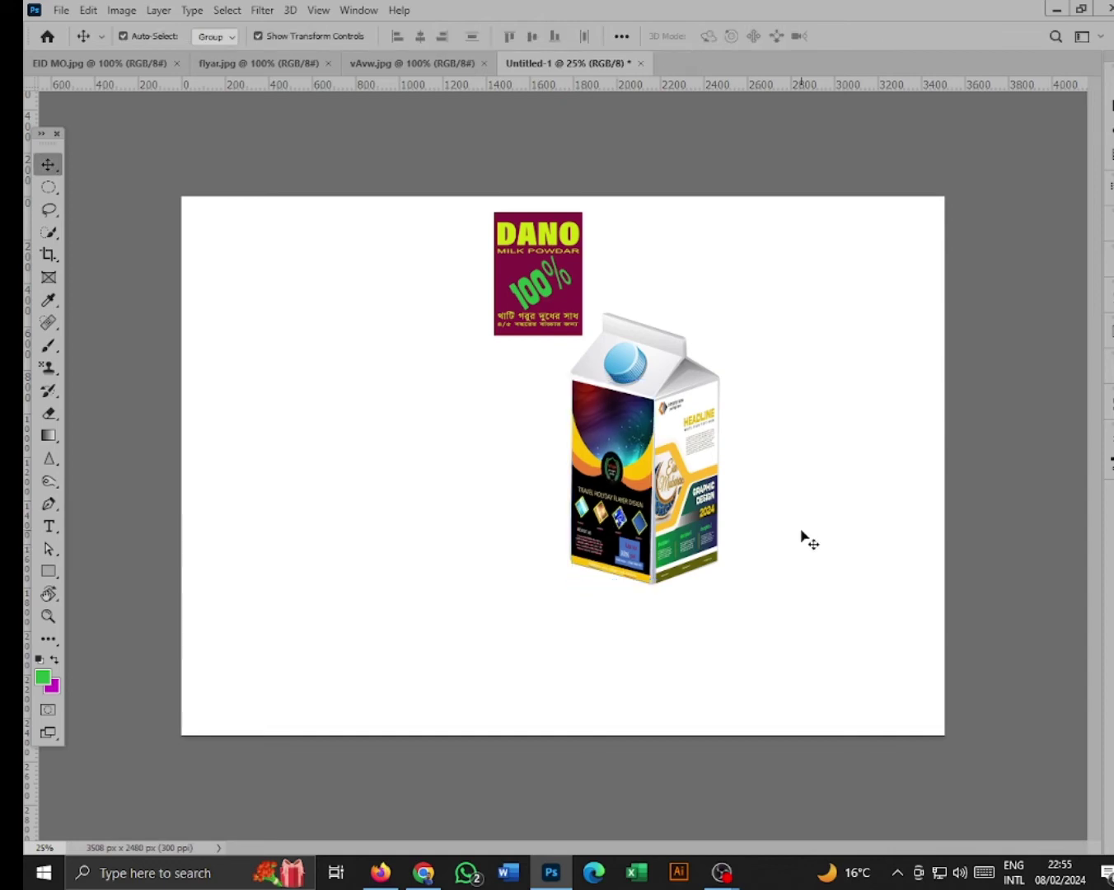
Place the DANO label over the carton's sloped front roof panel and cover it with a Perspective Warp quad, switched to Warp mode.
left_click_drag(562, 272, 646, 345)
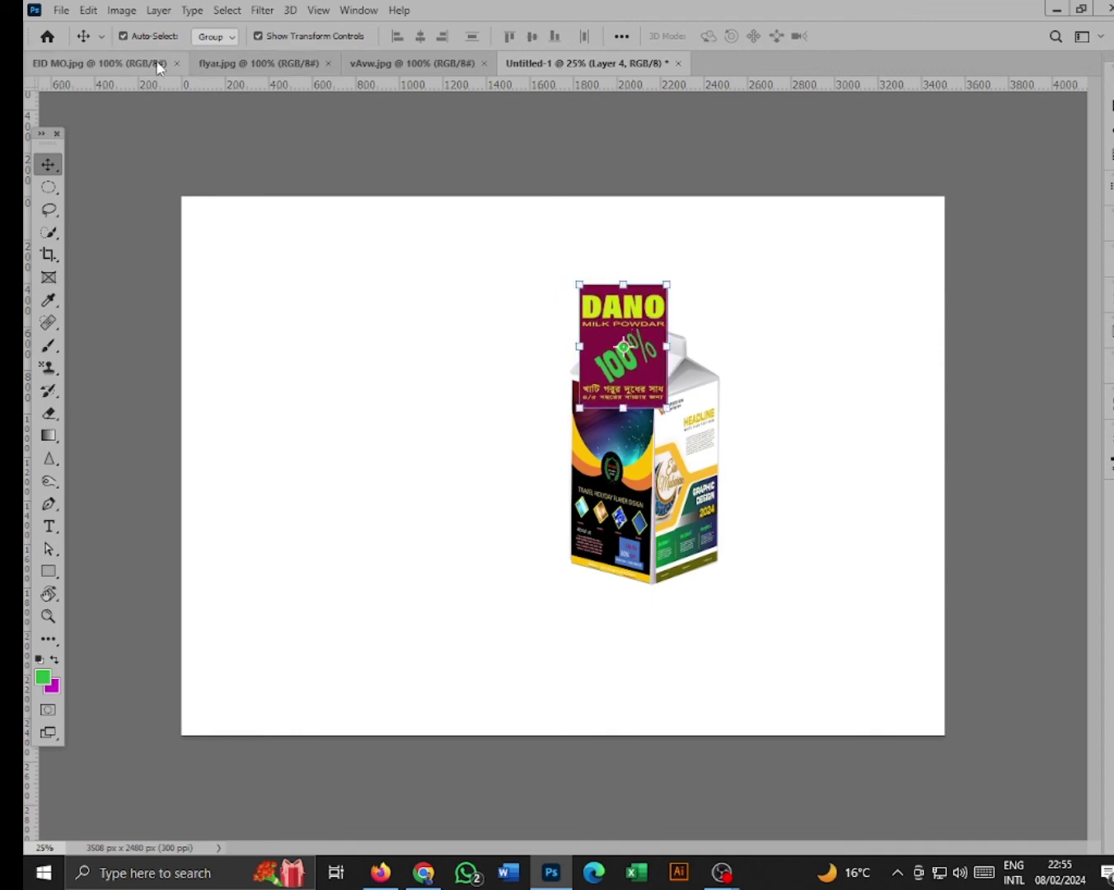
left_click(88, 10)
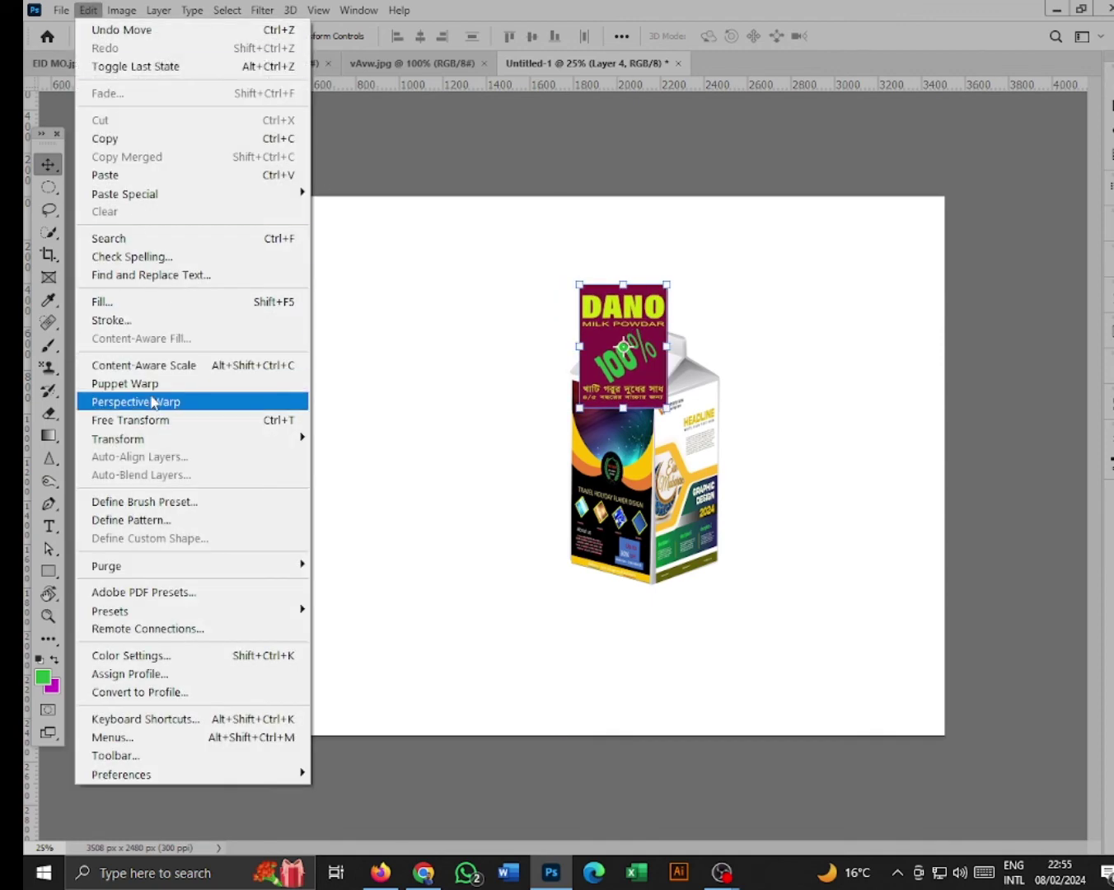
left_click(233, 404)
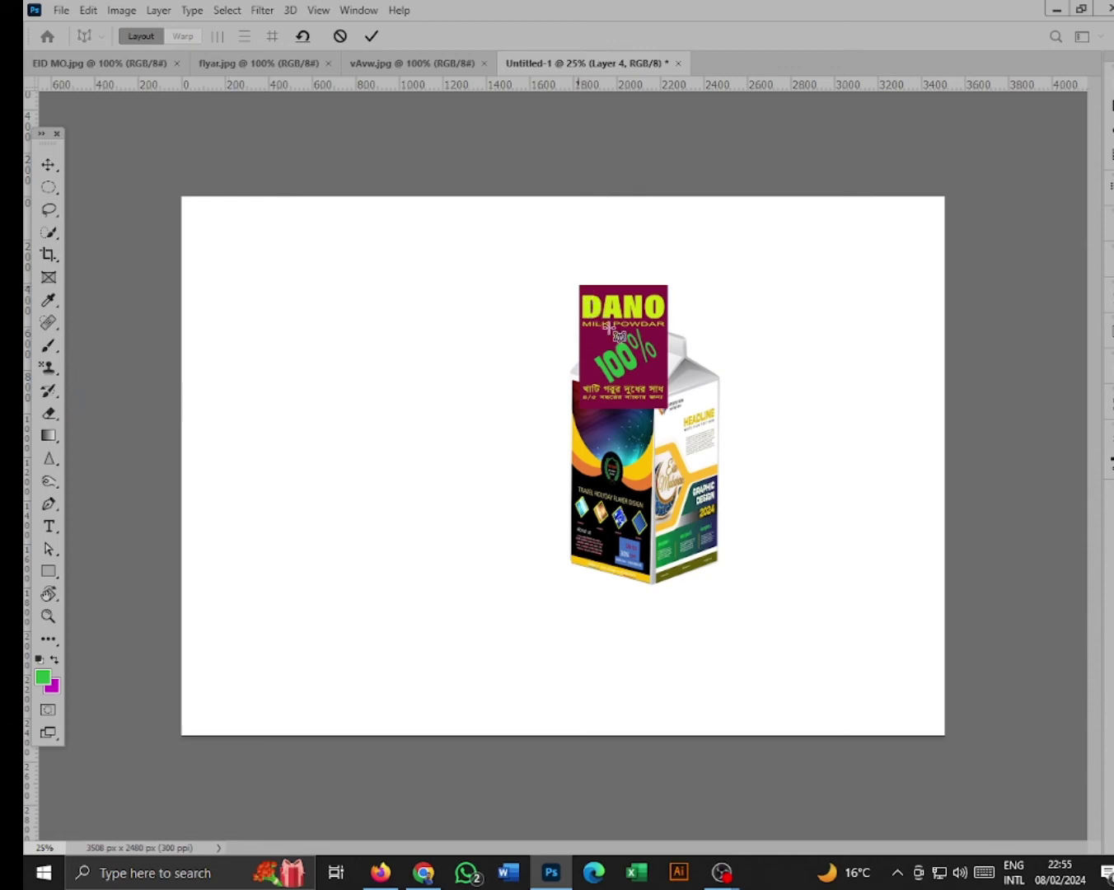
left_click_drag(578, 285, 669, 406)
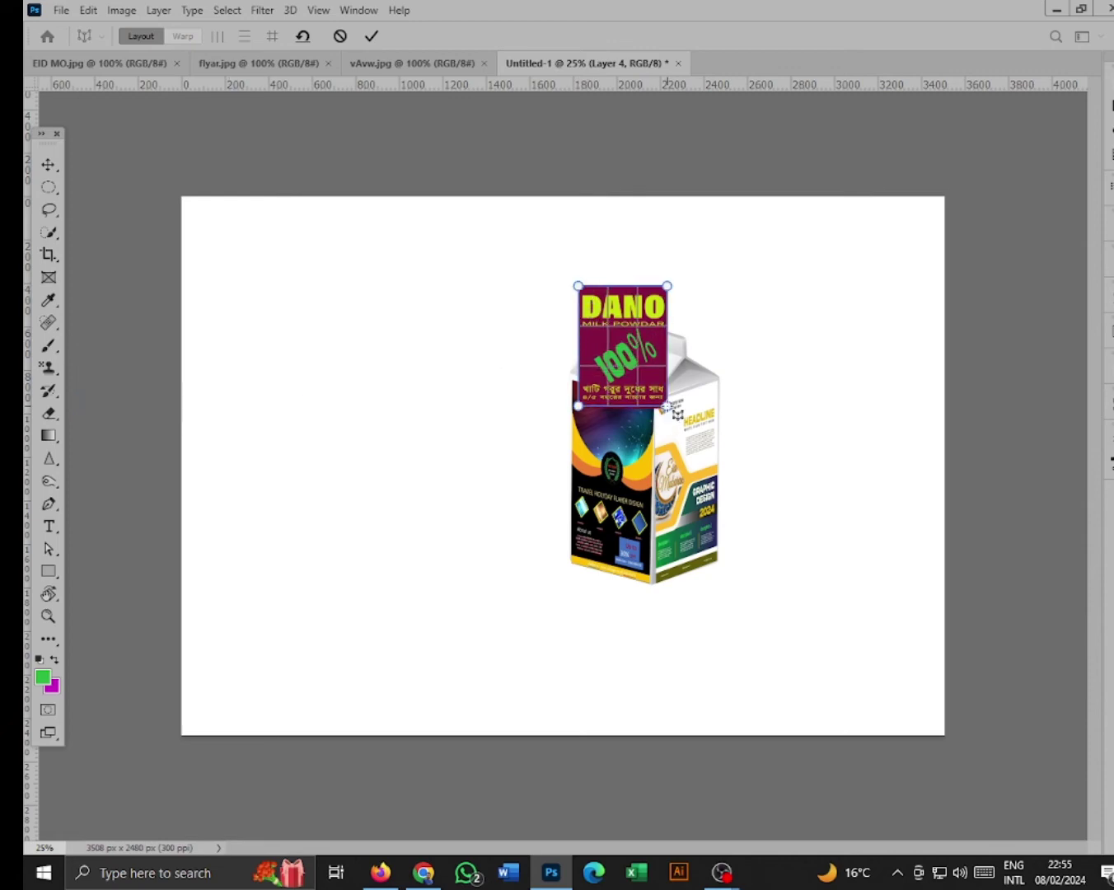
key("Return")
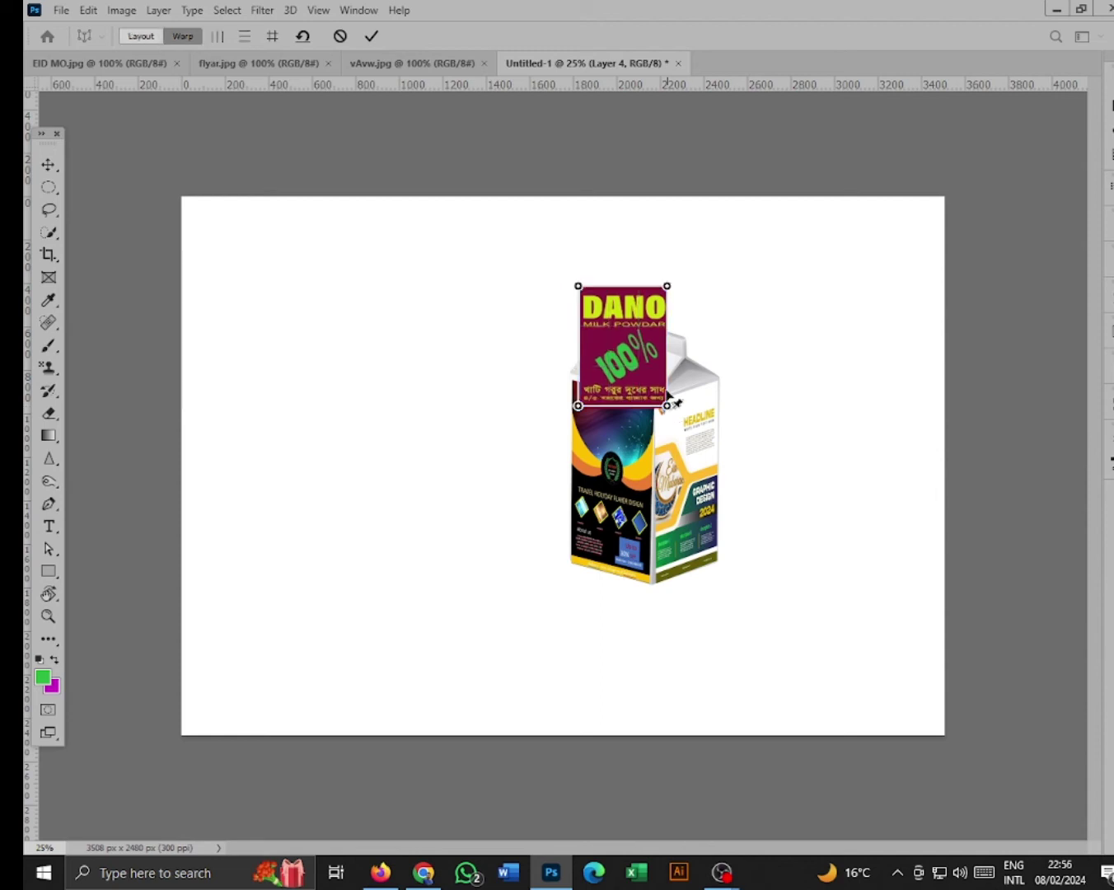
Fit the DANO label's four warp corners to the carton's sloped front roof panel and apply the warp.
left_click_drag(667, 287, 682, 365)
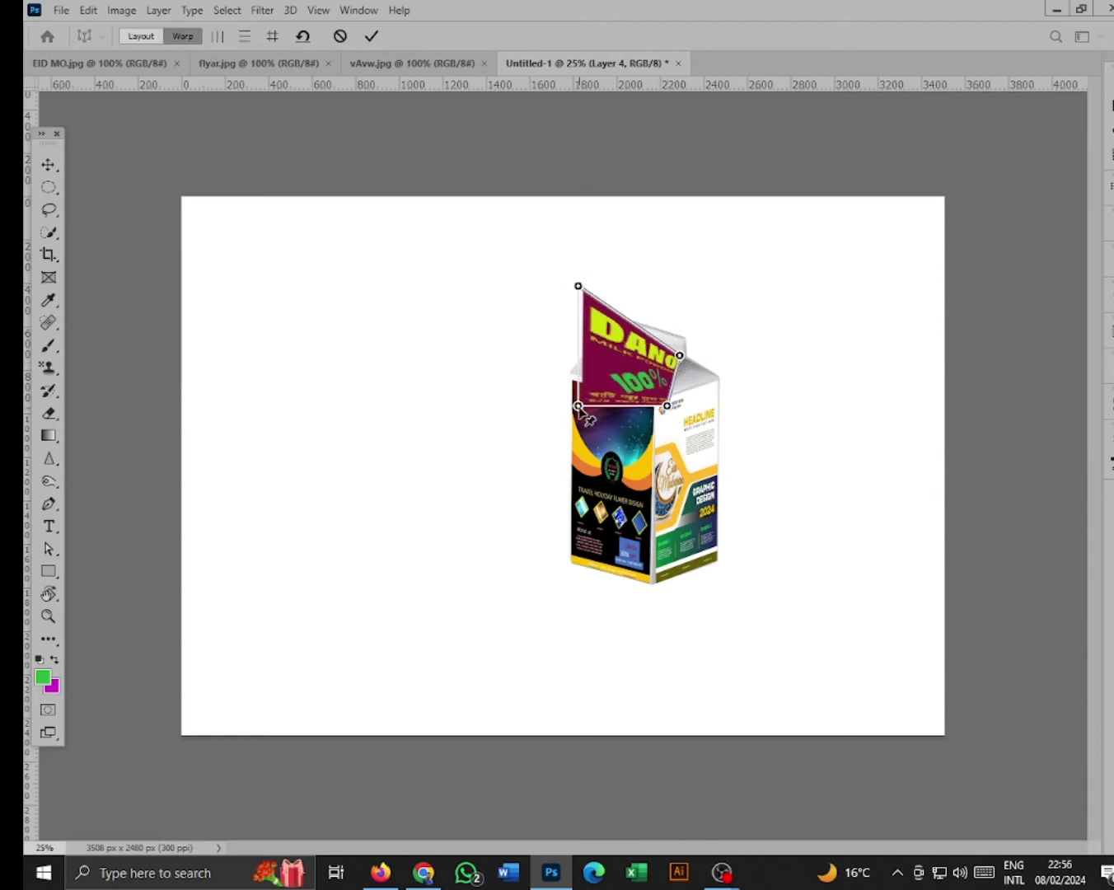
left_click_drag(579, 406, 572, 377)
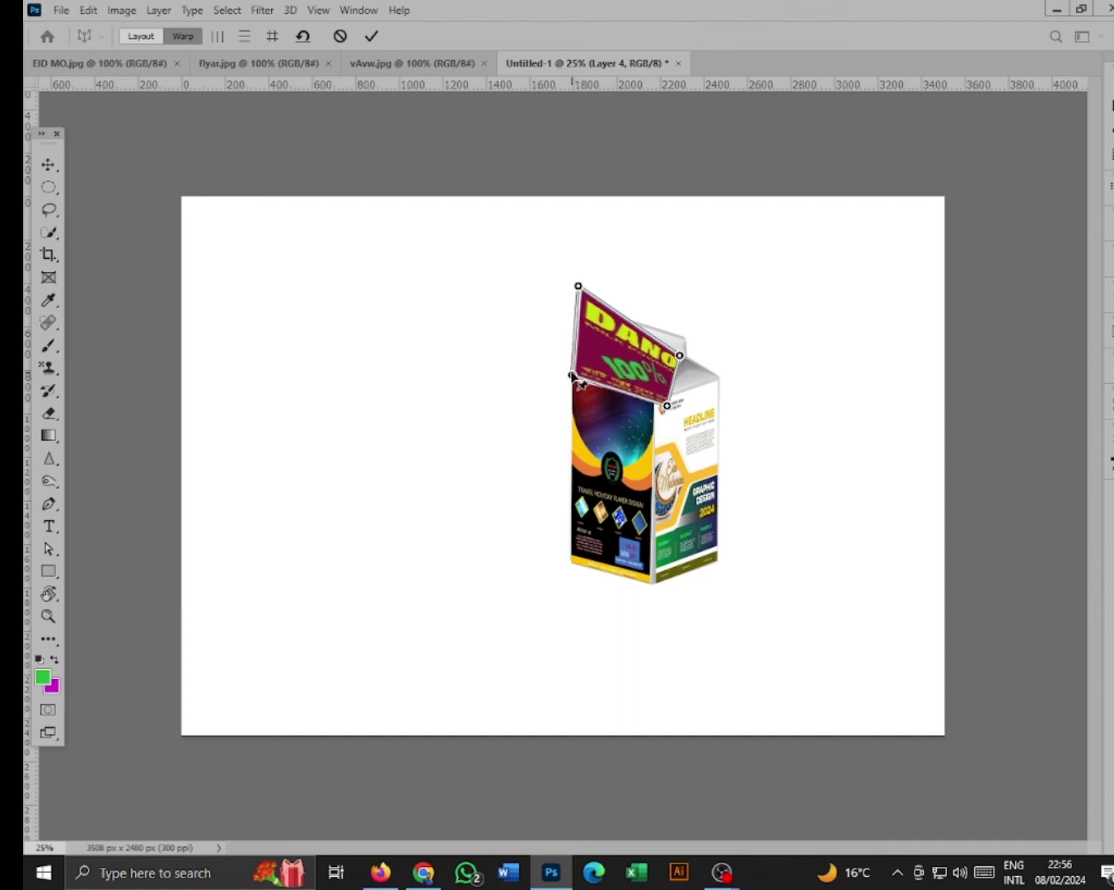
left_click_drag(580, 286, 607, 346)
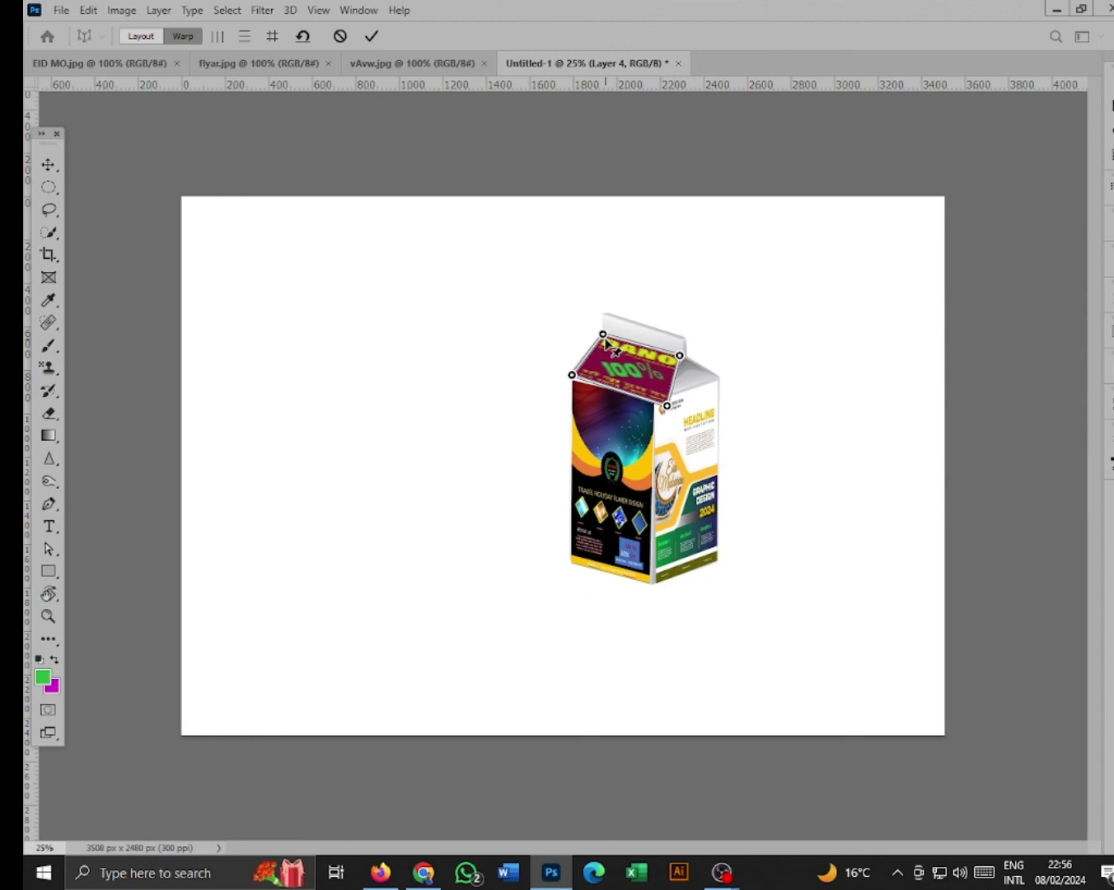
left_click_drag(665, 408, 647, 397)
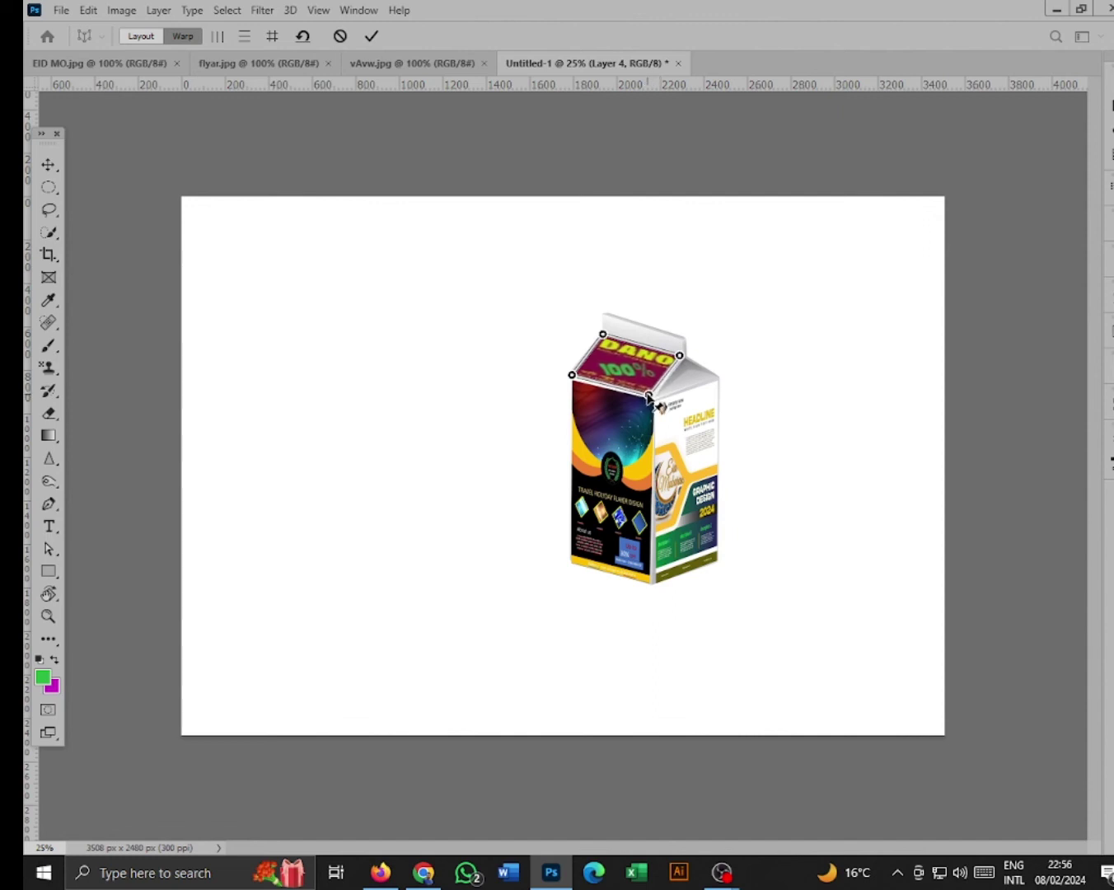
left_click_drag(649, 398, 651, 396)
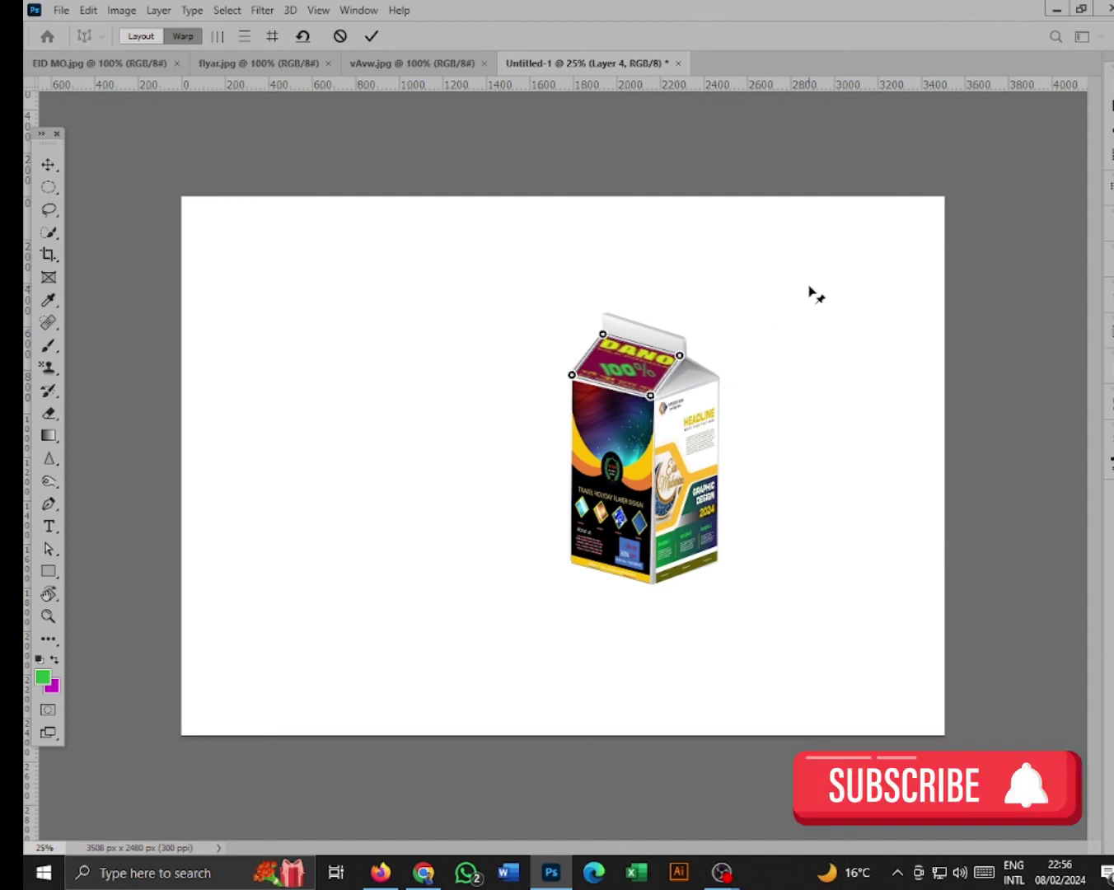
key("Return")
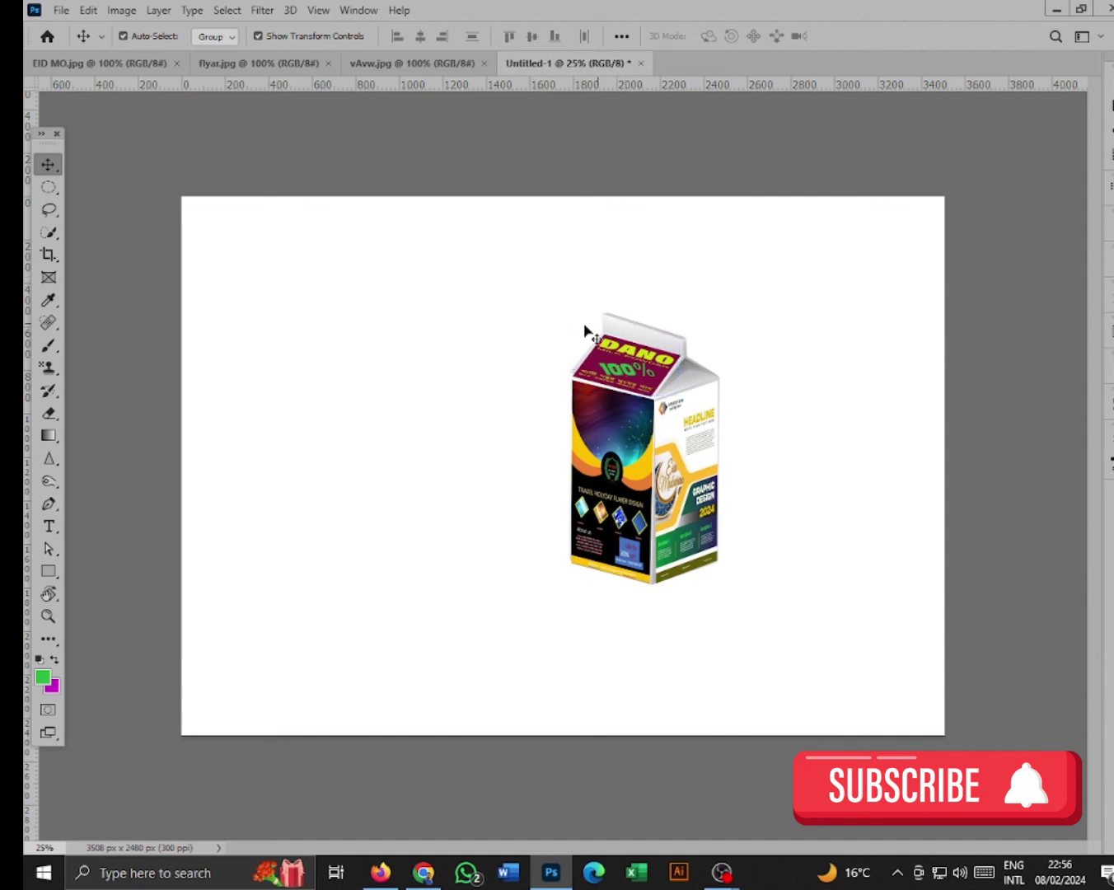
Select the carton together with its three warped designs and move them left and slightly up on the canvas.
left_click_drag(494, 312, 803, 655)
left_click_drag(626, 482, 494, 462)
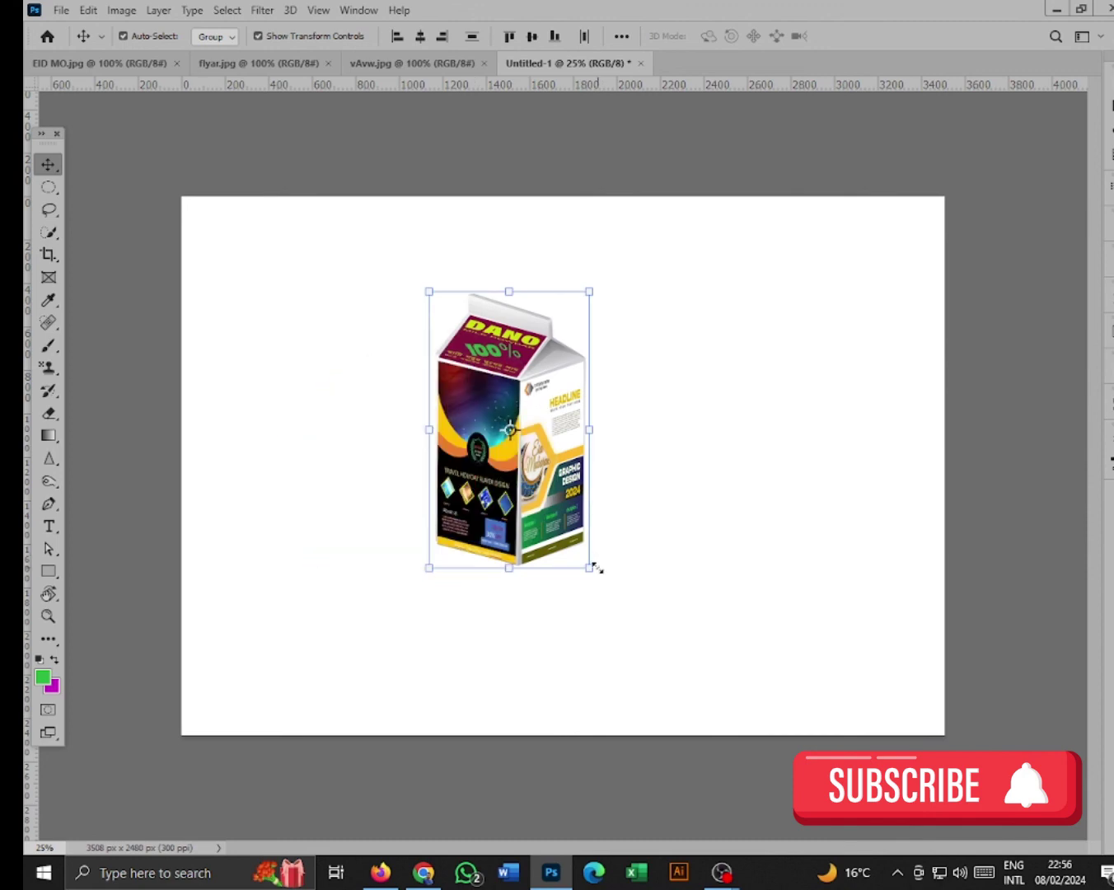